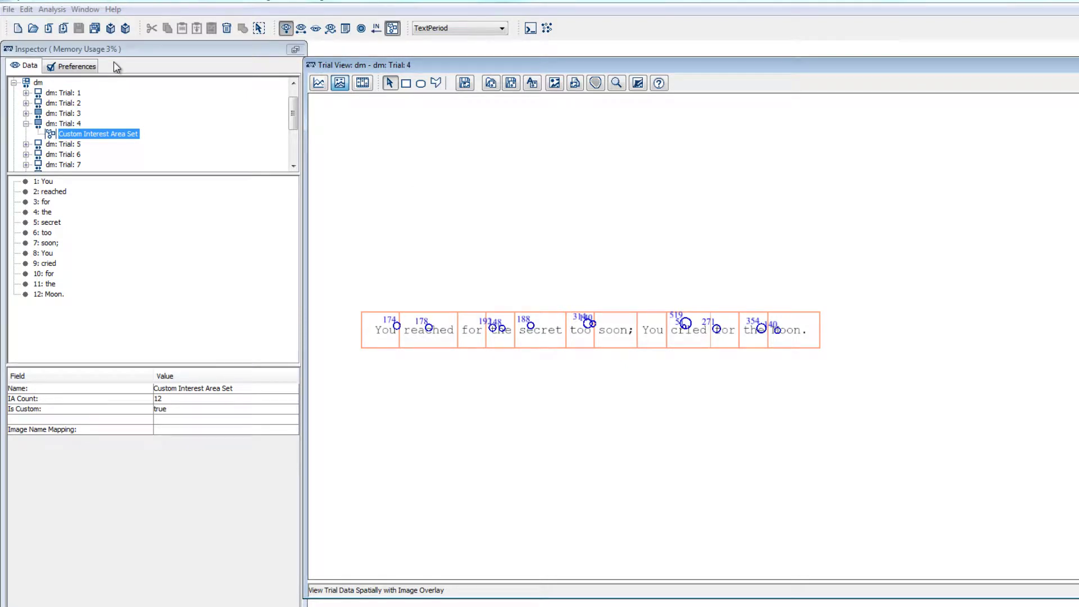
Start a Fixation Report and look up the definition of the CURRENT_FIX_BLINK_AROUND variable.
left_click(52, 12)
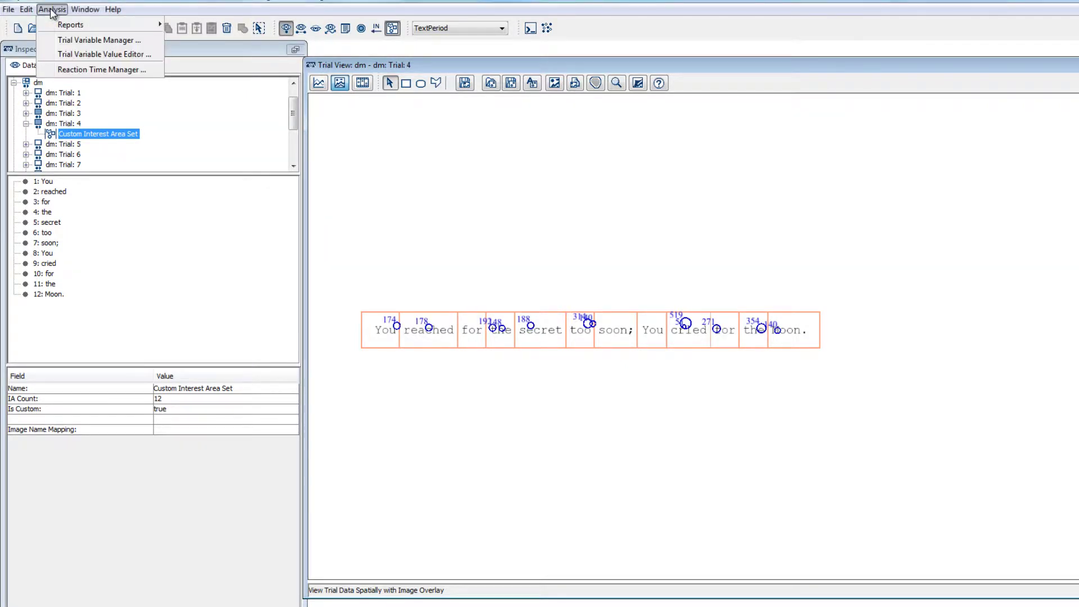
mouse_move(52, 24)
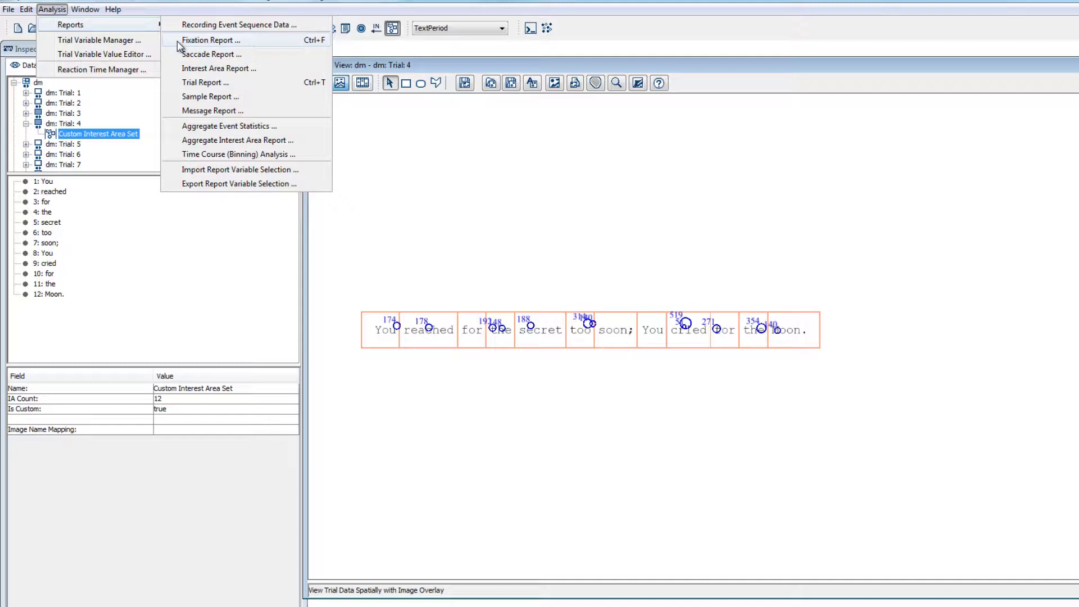
left_click(177, 42)
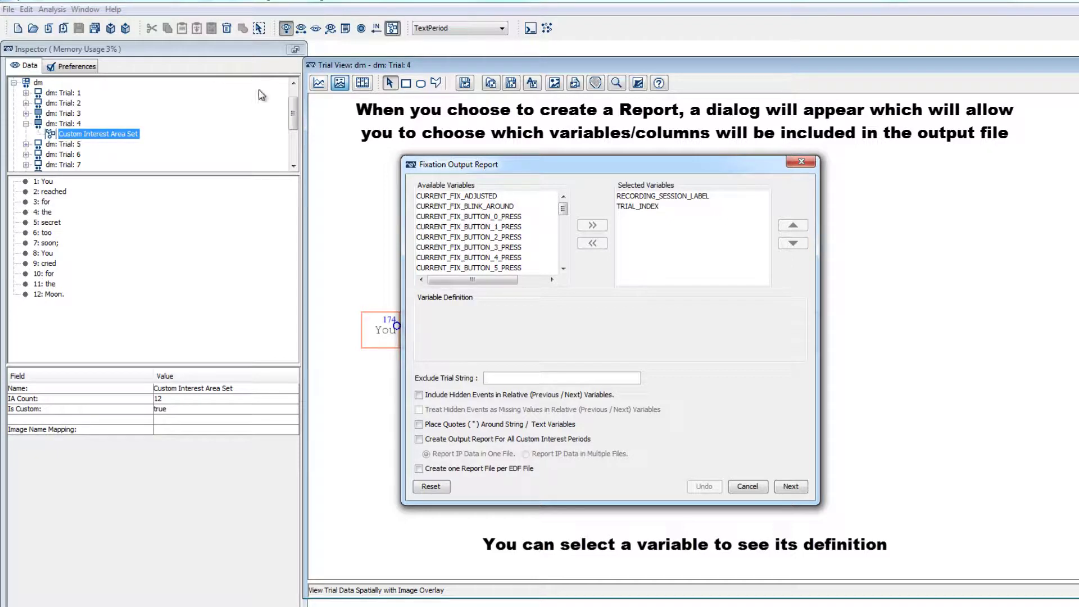
left_click(433, 206)
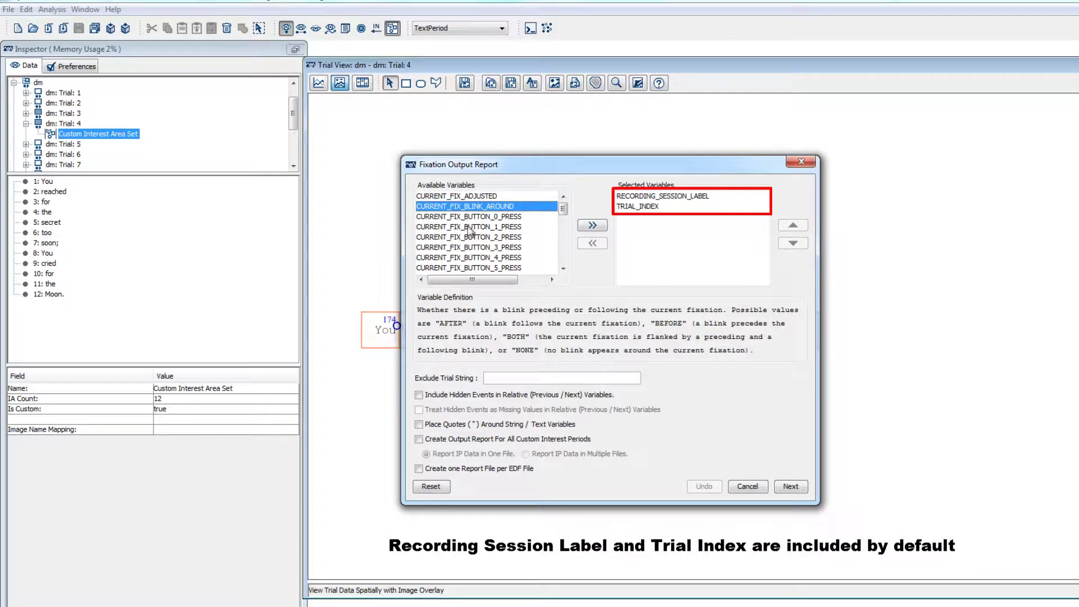
Add CURRENT_FIX_INDEX and CURRENT_FIX_DURATION to the report's selected variables.
left_click(563, 271)
left_click(563, 271)
left_click(563, 271)
left_click(563, 271)
left_click(563, 272)
left_click(563, 272)
left_click(563, 271)
left_click(563, 271)
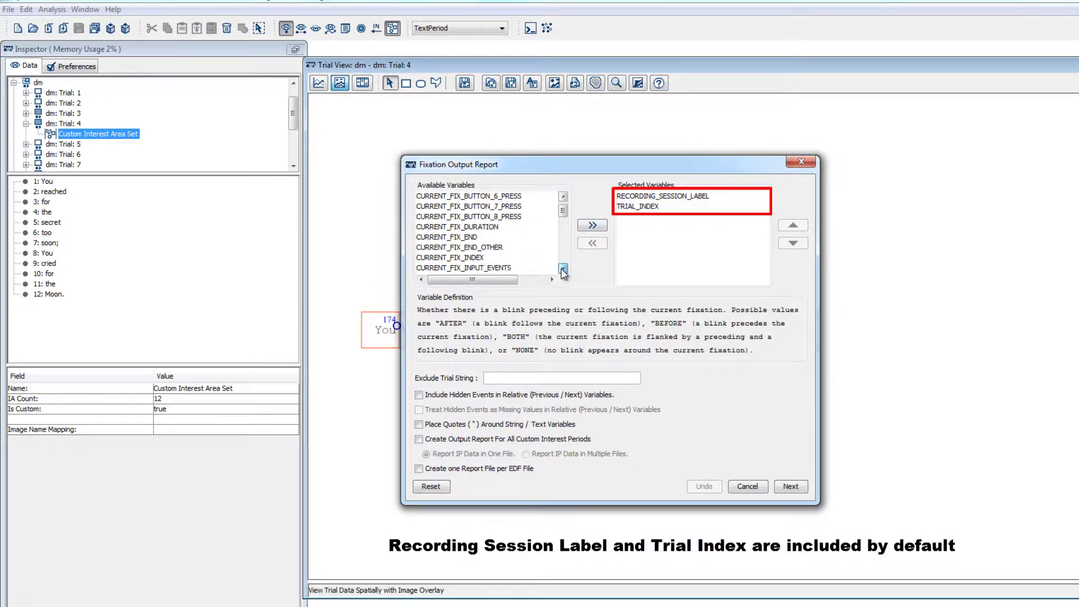
left_click(563, 271)
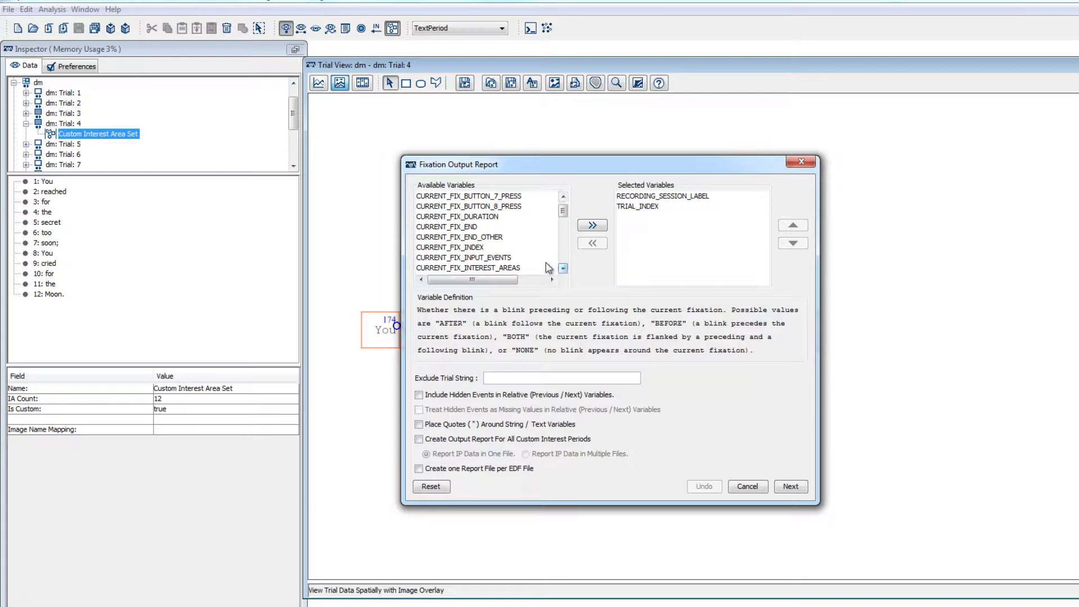
left_click(471, 248)
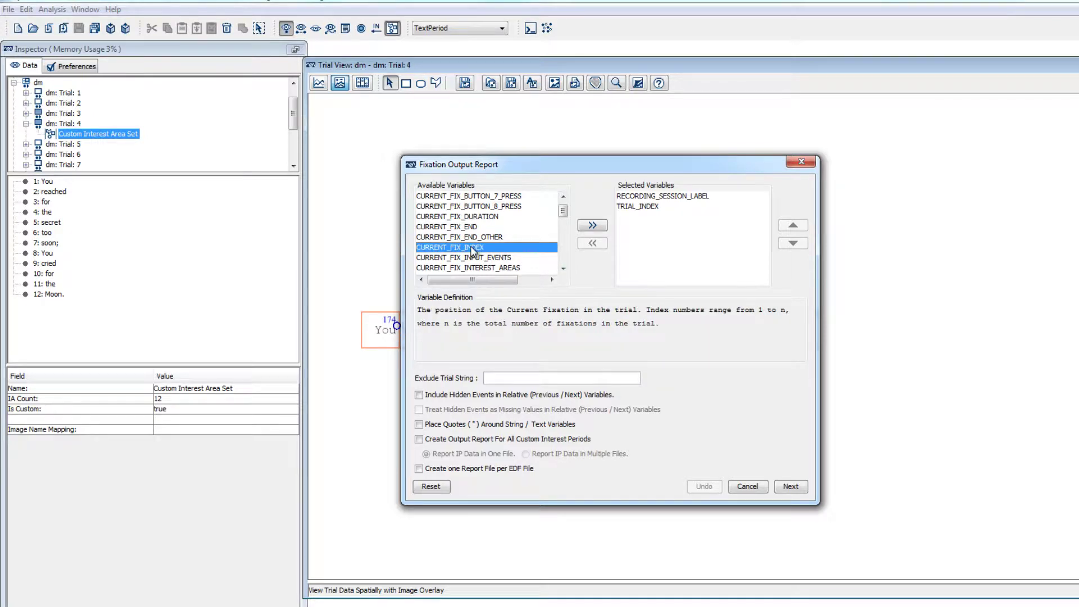
left_click(590, 225)
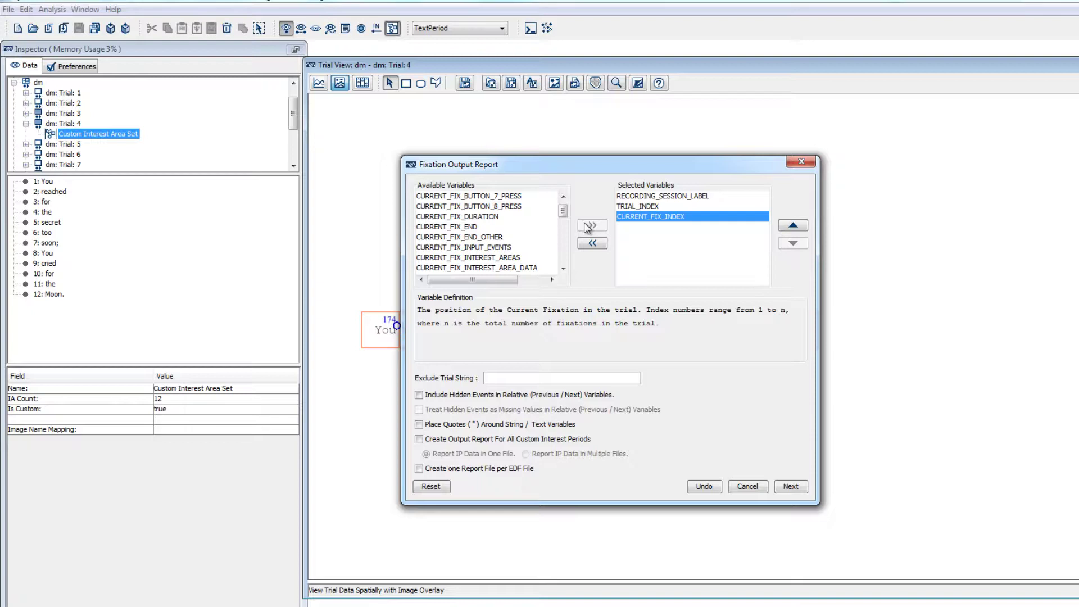
left_click(485, 217)
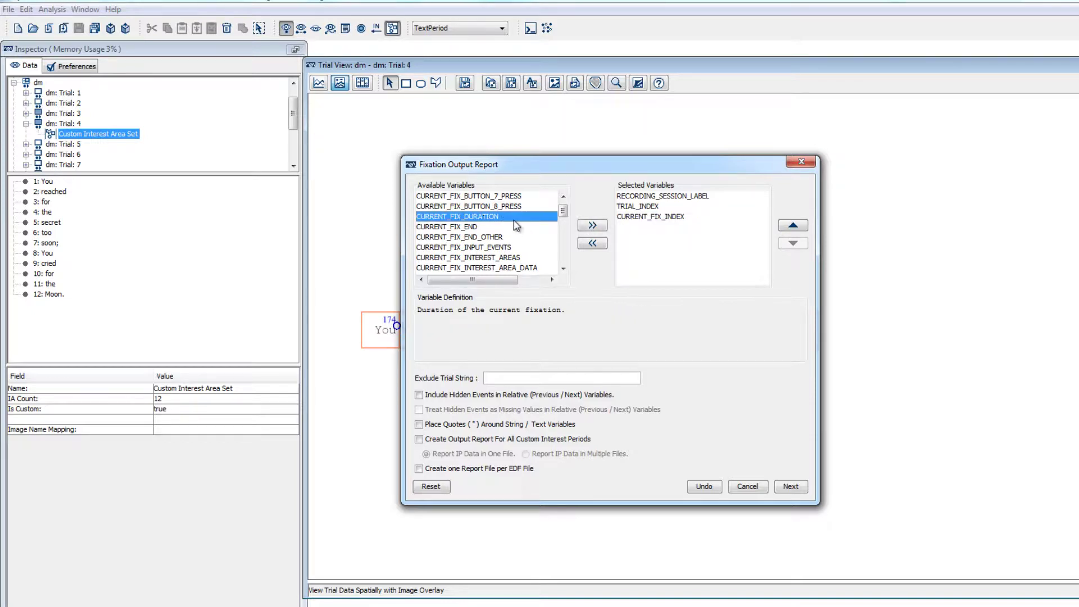
left_click(592, 225)
Add CURRENT_FIX_X, CURRENT_FIX_Y and CURRENT_FIX_PUPIL to the report's selected variables.
scroll(562, 215, "down", 8)
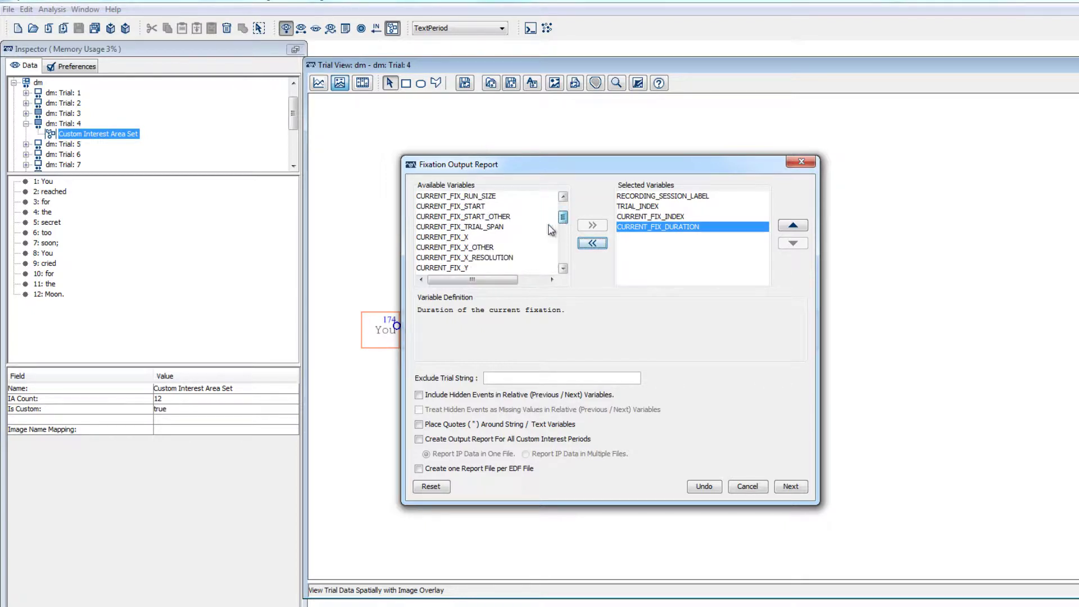
left_click(465, 237)
left_click(456, 268, "ctrl")
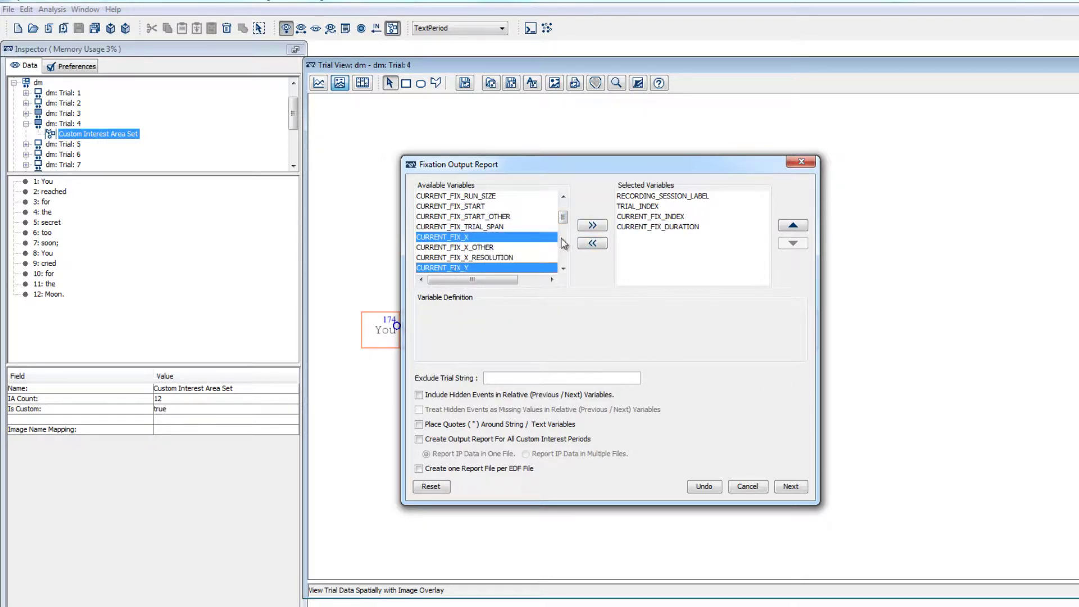
left_click(590, 226)
scroll(563, 197, "up", 6)
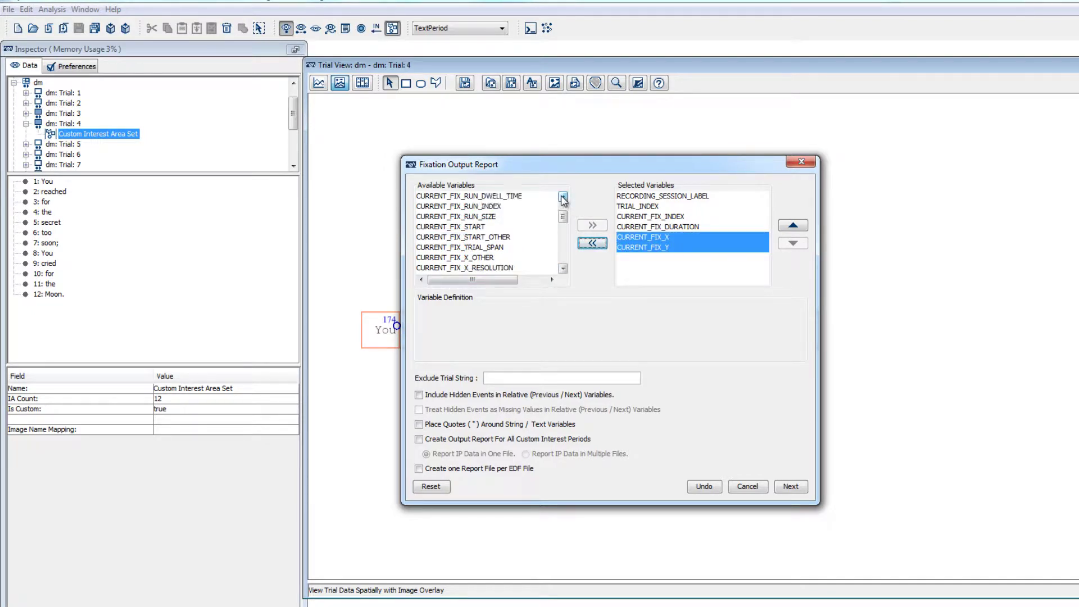
left_click(563, 197)
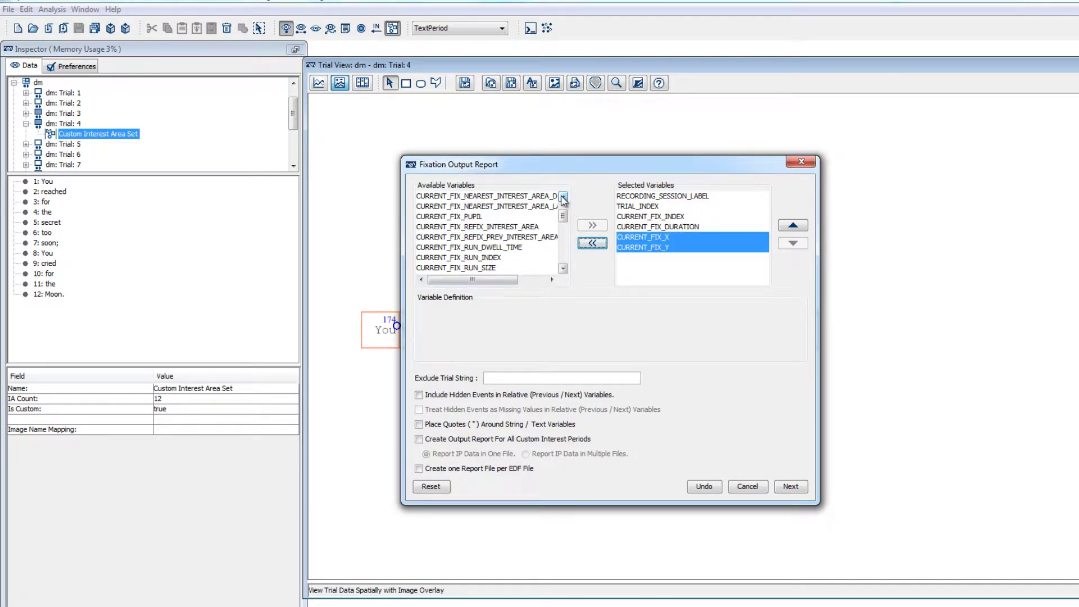
left_click(469, 218)
left_click(593, 225)
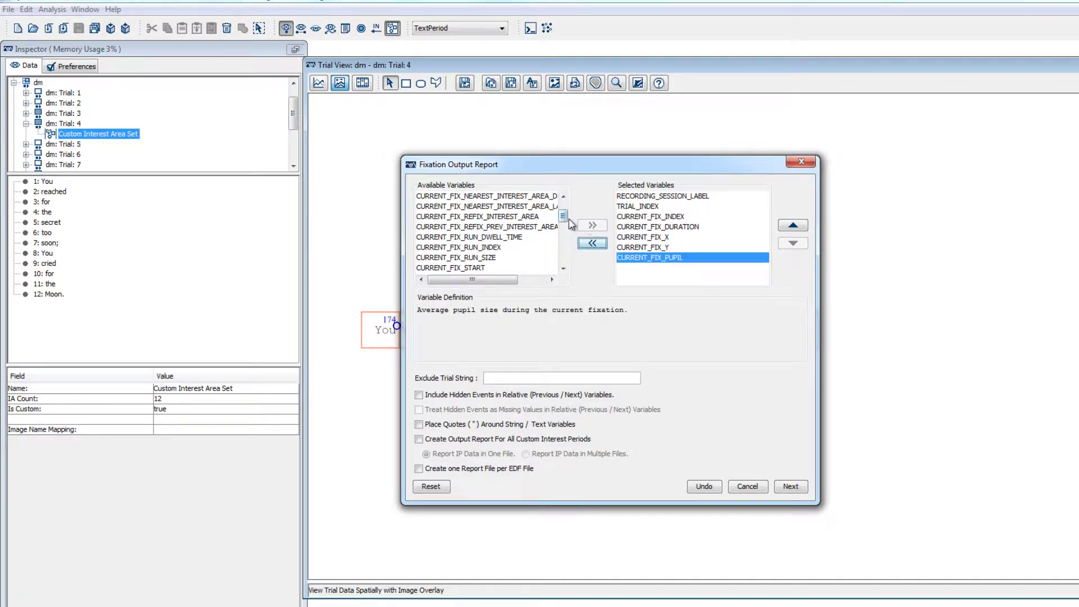
Add CURRENT_FIX_INTEREST_AREA_ID, CURRENT_FIX_INTEREST_AREA_INDEX and CURRENT_FIX_INTEREST_AREA_LABEL to the selected variables.
scroll(564, 219, "up", 3)
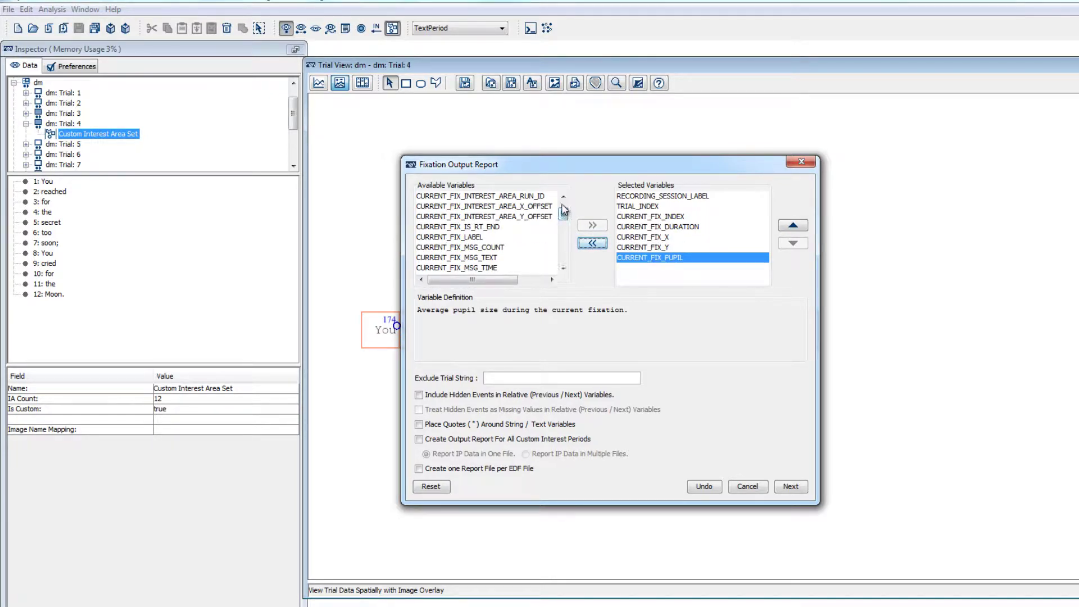
left_click(563, 197)
left_click(563, 197)
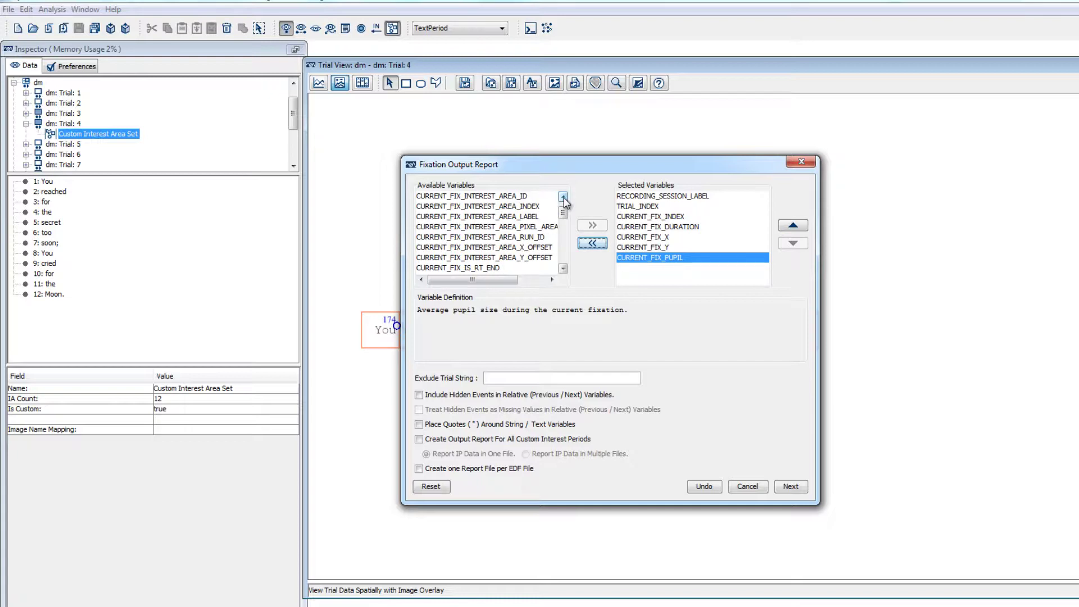
left_click(514, 197)
left_click(514, 209, "shift")
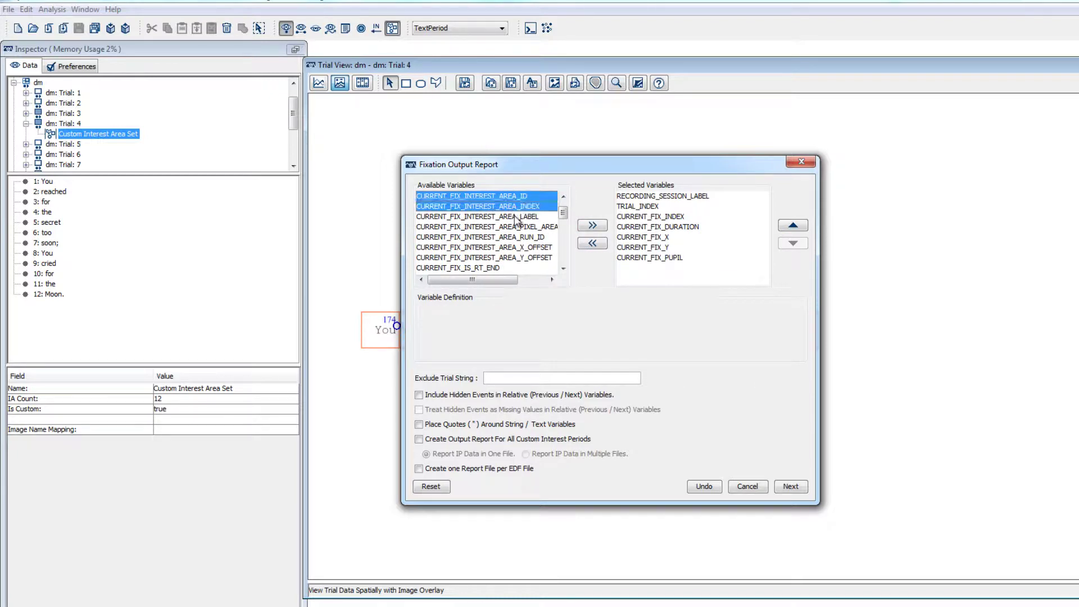
left_click(516, 218, "shift")
left_click(591, 225)
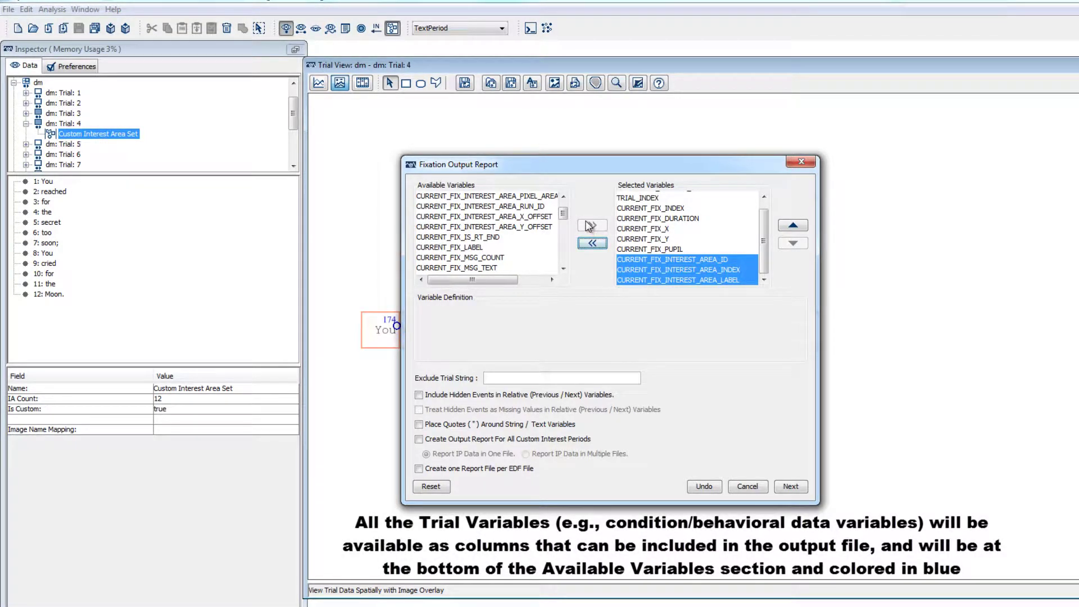
Add the user-defined trial variables accuracy, identifier, reactionTime, text and trial to the report.
left_click_drag(563, 215, 567, 262)
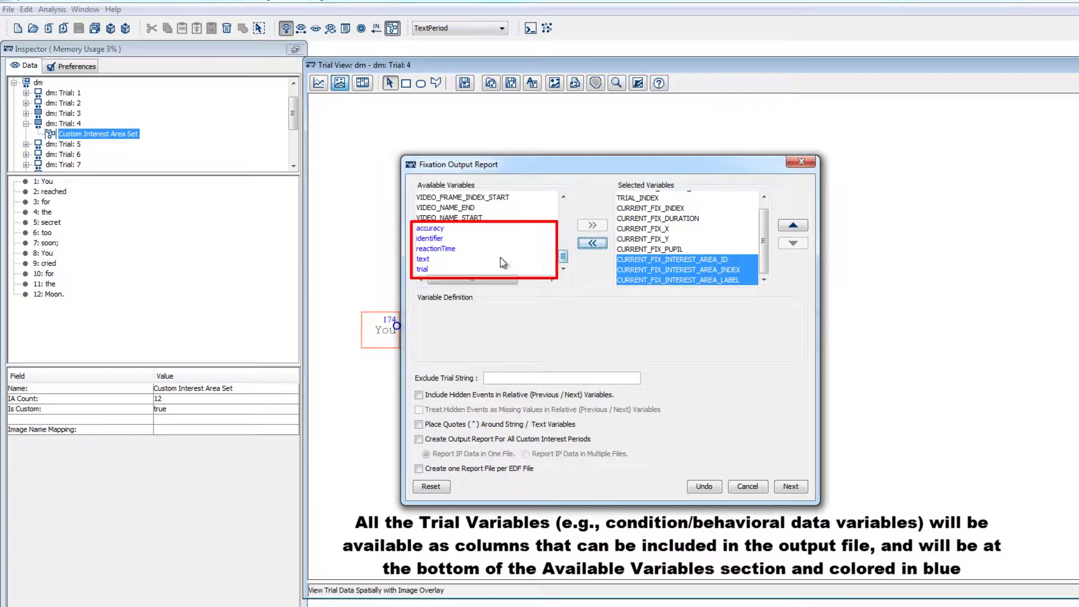
left_click(436, 229)
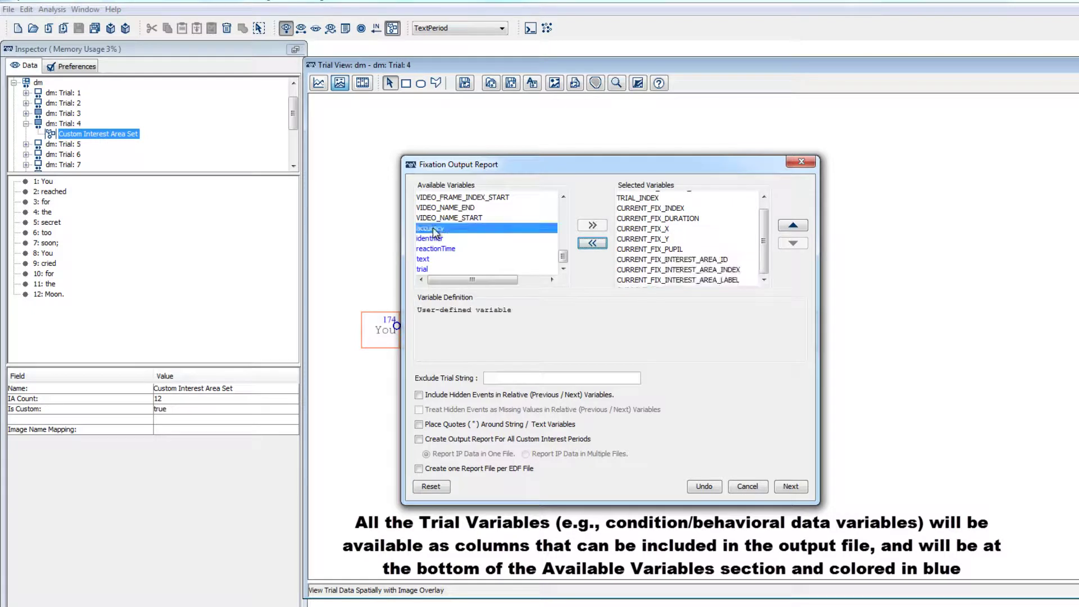
left_click(433, 270, "shift")
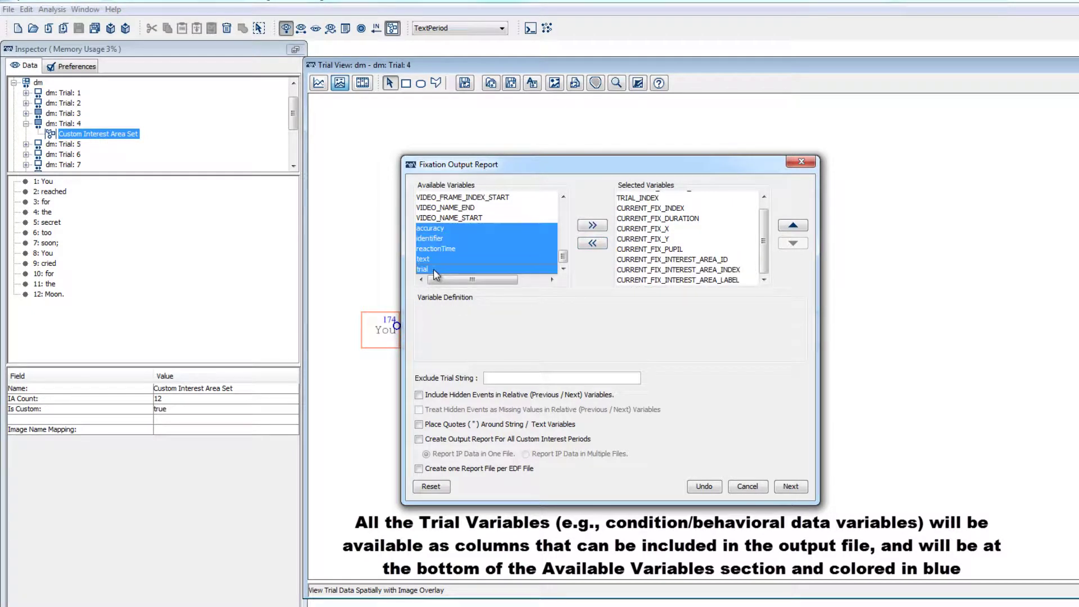
left_click(591, 226)
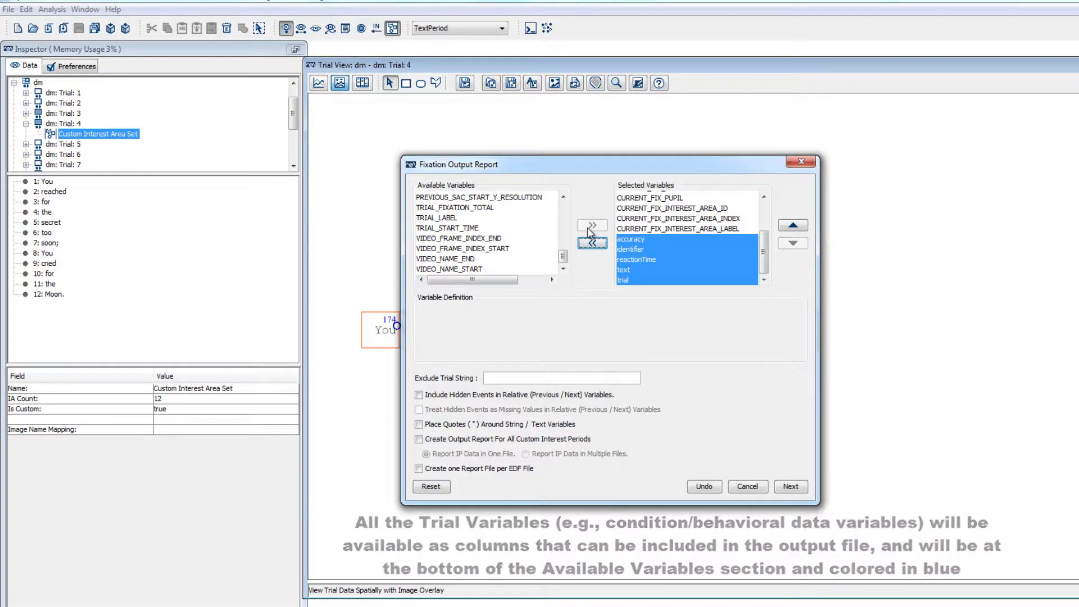
Try reordering the accuracy column up and down the selected variables, then return it to just after CURRENT_FIX_INTEREST_AREA_LABEL.
left_click(628, 241)
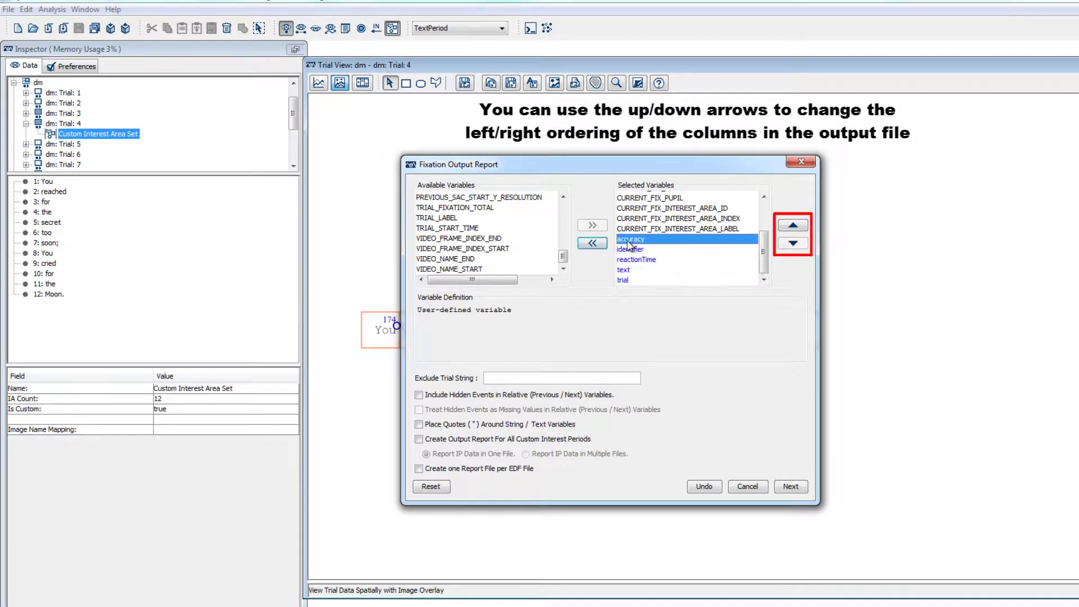
left_click(792, 227)
left_click(793, 227)
left_click(793, 227)
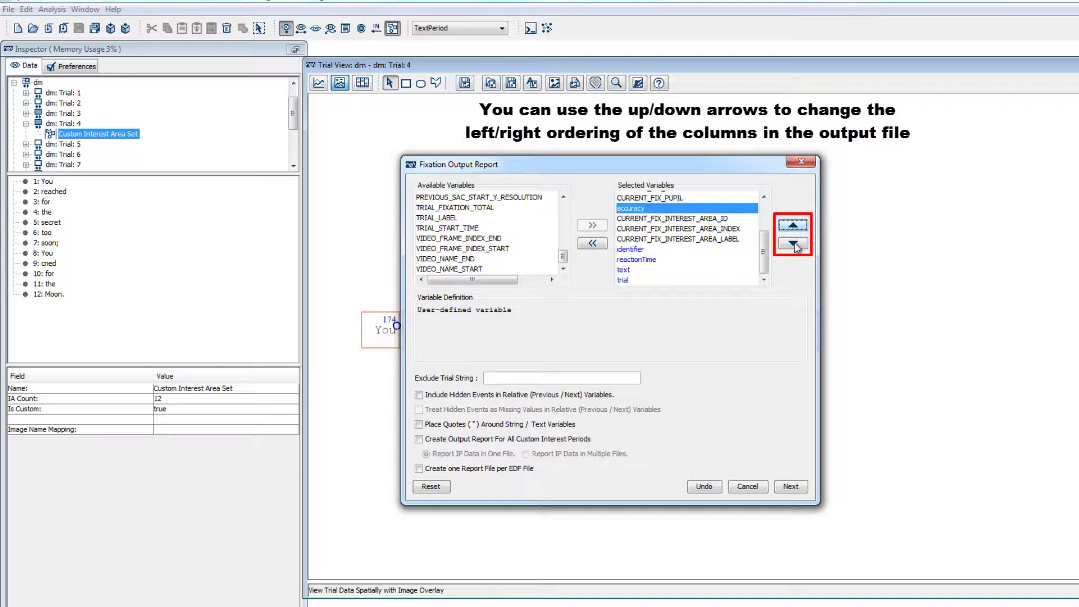
left_click(794, 244)
left_click(794, 245)
left_click(794, 244)
left_click(794, 244)
left_click(794, 245)
left_click(794, 244)
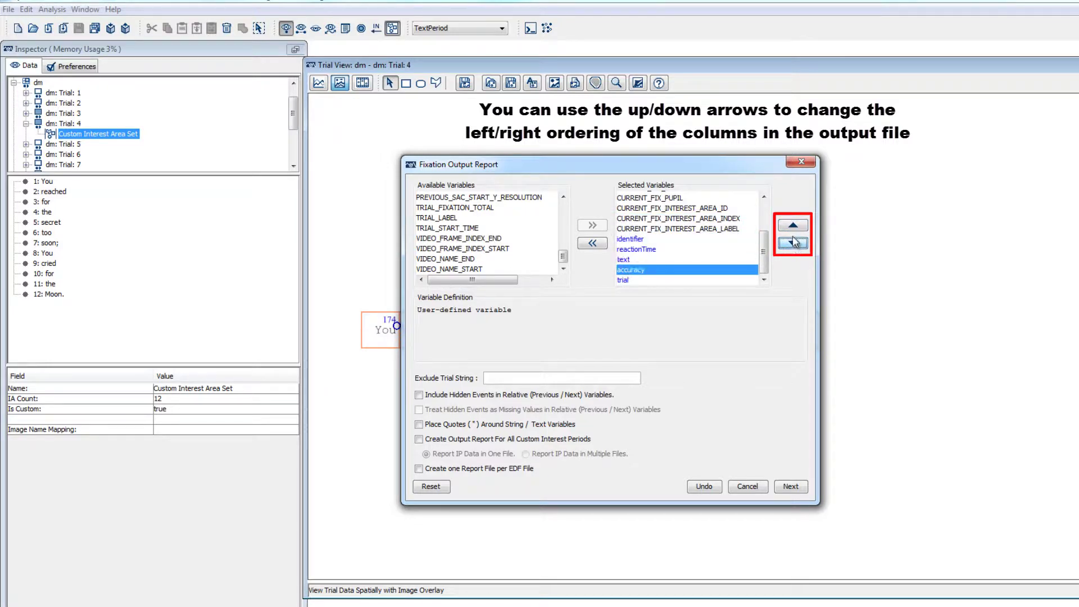
left_click(792, 227)
left_click(792, 226)
left_click(792, 226)
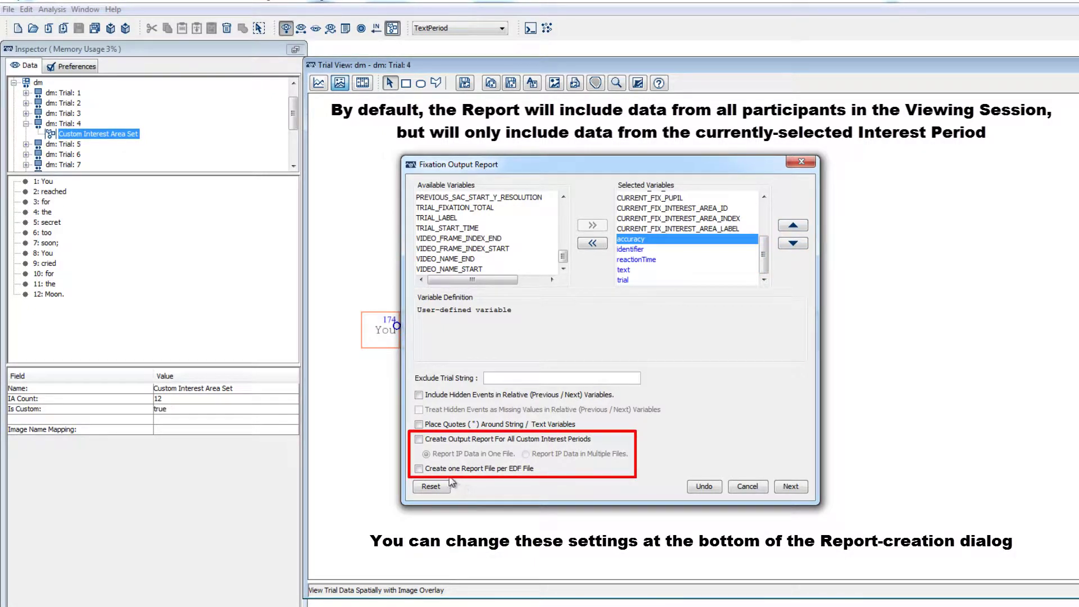
Try the output report for all custom interest periods with IP data in multiple files, and turn the option back off.
left_click(419, 470)
left_click(418, 439)
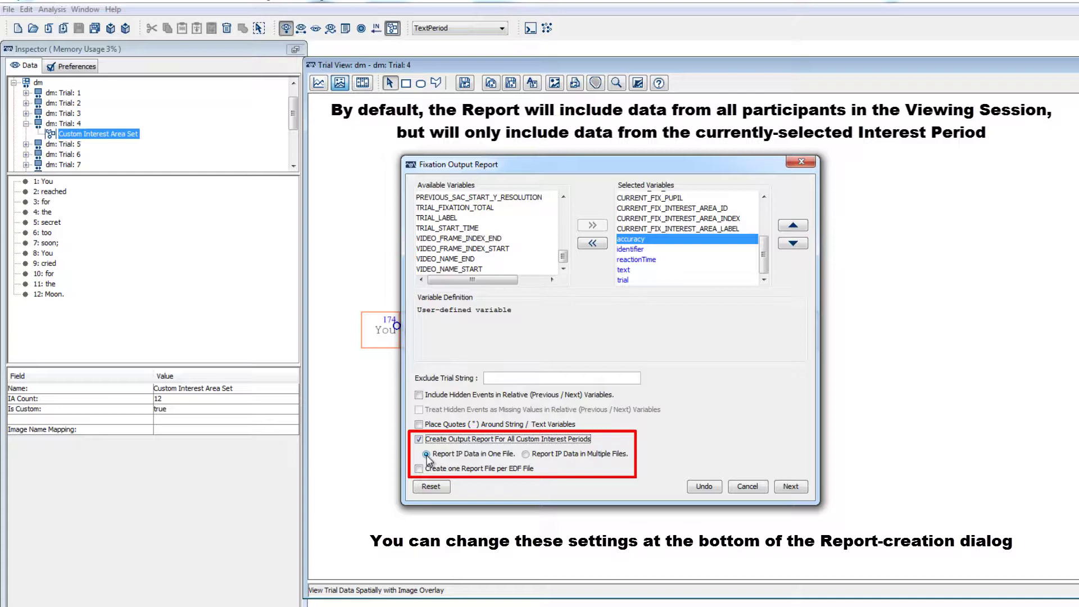
left_click(526, 454)
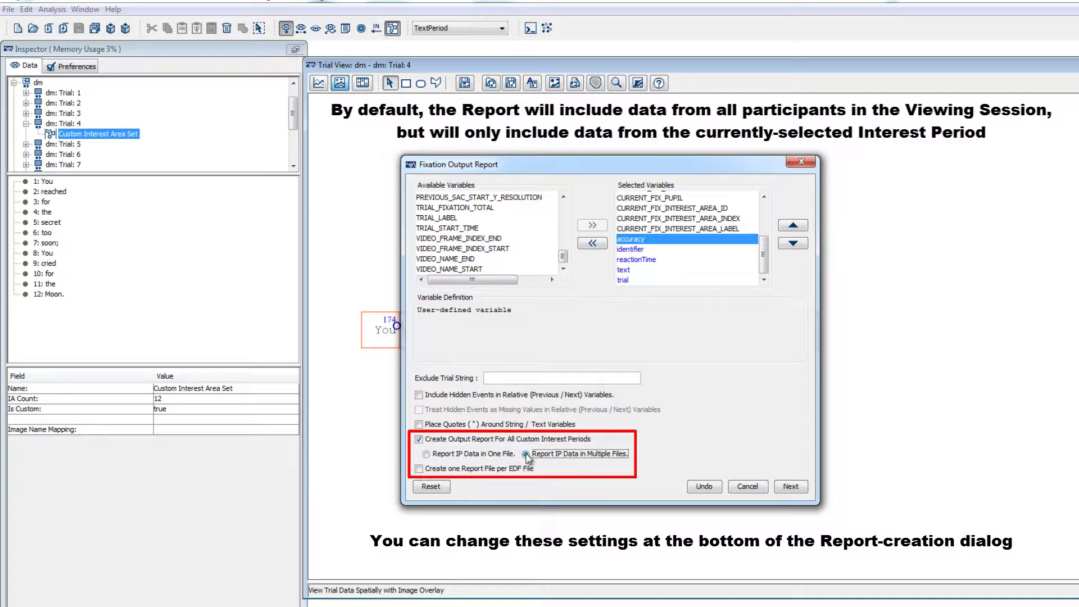
left_click(419, 439)
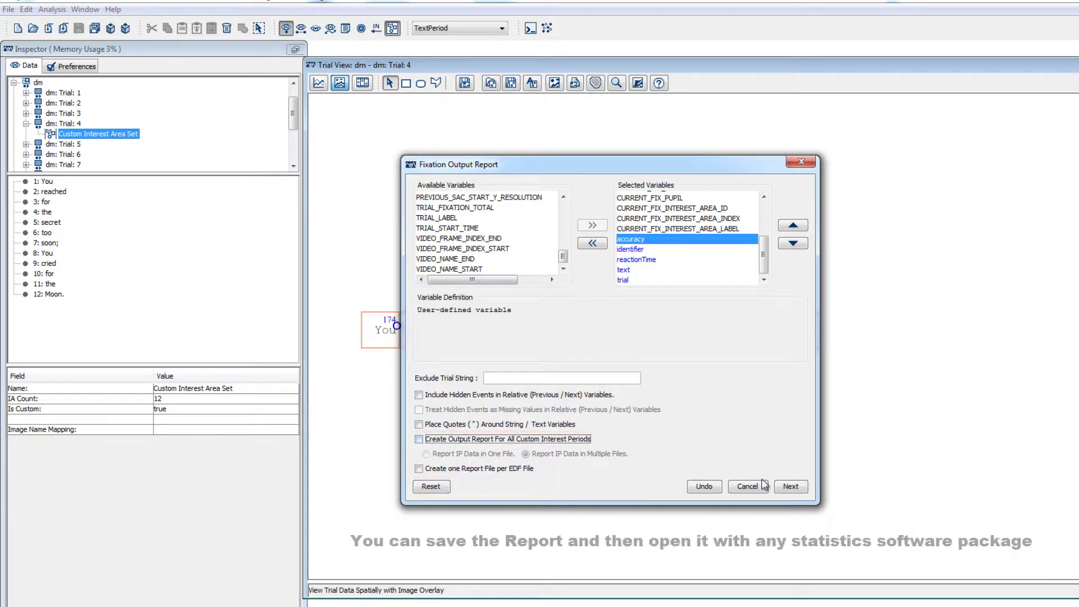
Generate the fixation report and save it as fixrep in the Output folder.
left_click(791, 487)
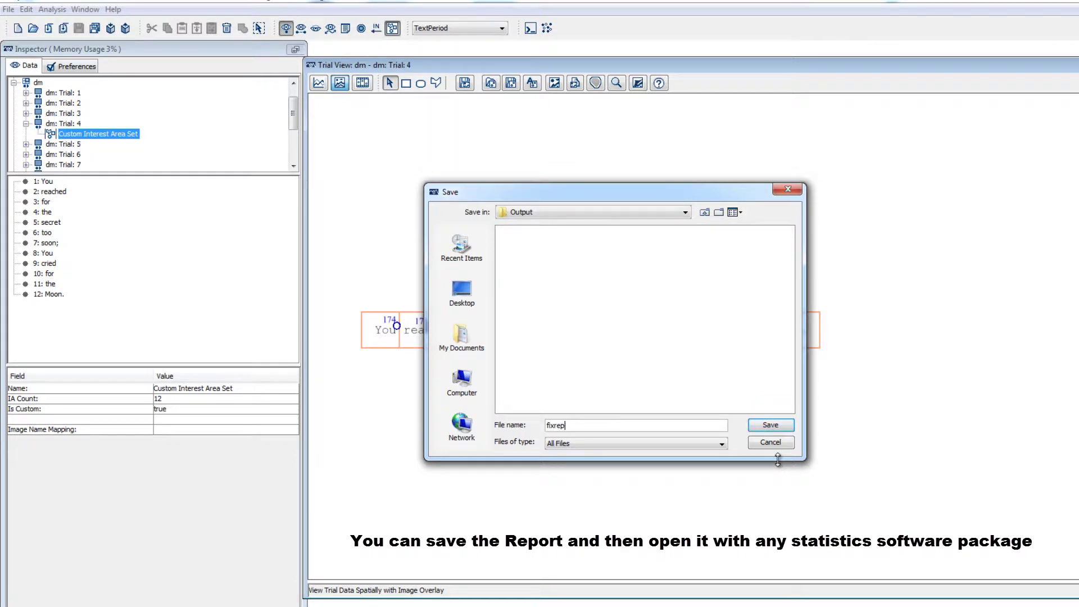
key("Return")
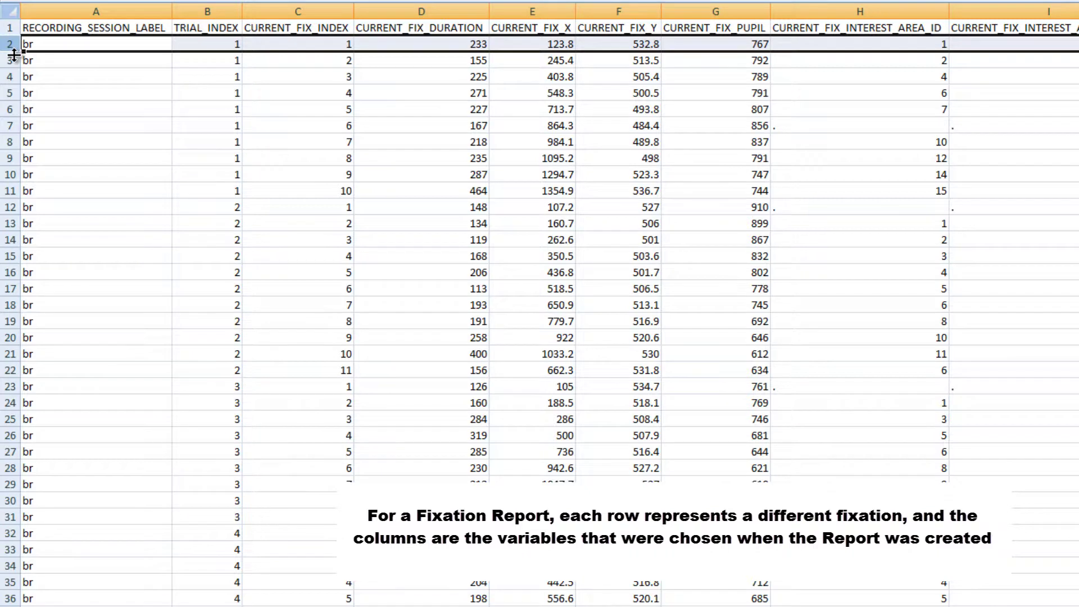
Examine the saved fixation report in Excel, going through fixation rows 3 to 5 and variable columns A to D.
left_click(9, 60)
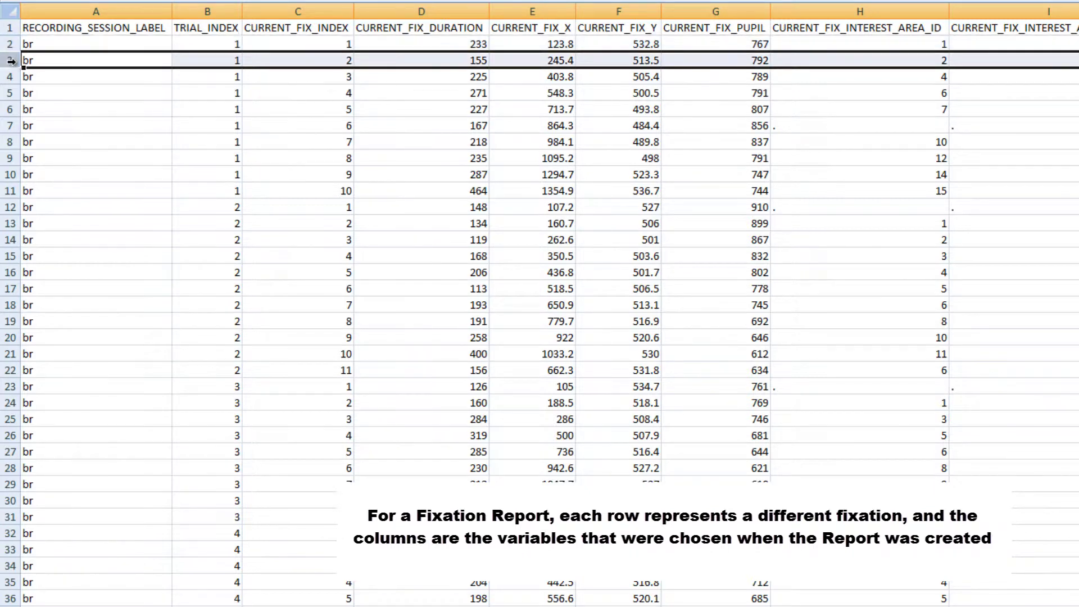
left_click(9, 76)
left_click(10, 92)
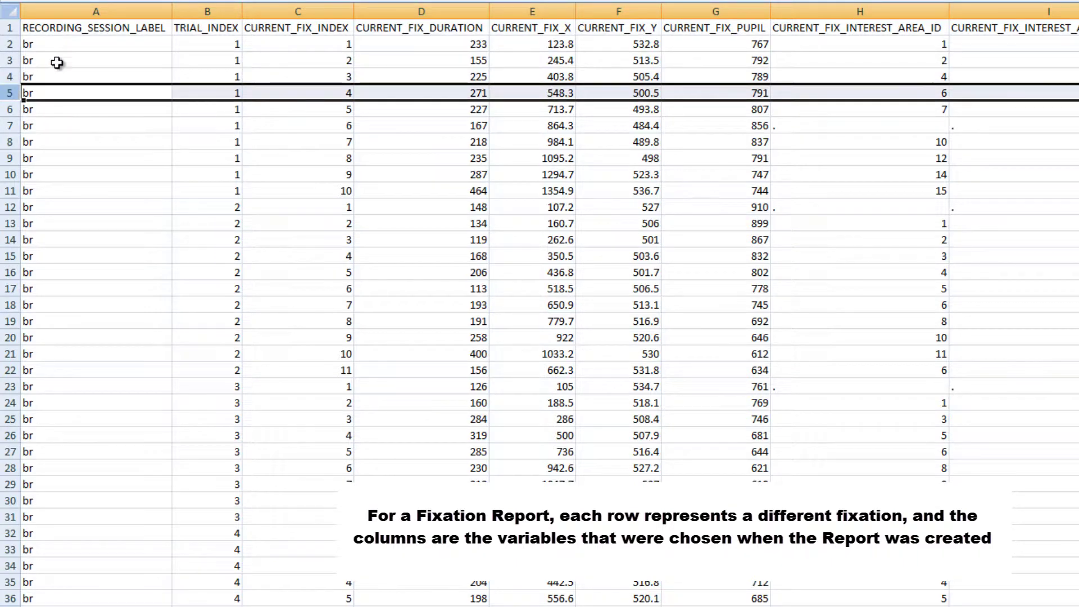
left_click(123, 11)
left_click(179, 11)
left_click(299, 9)
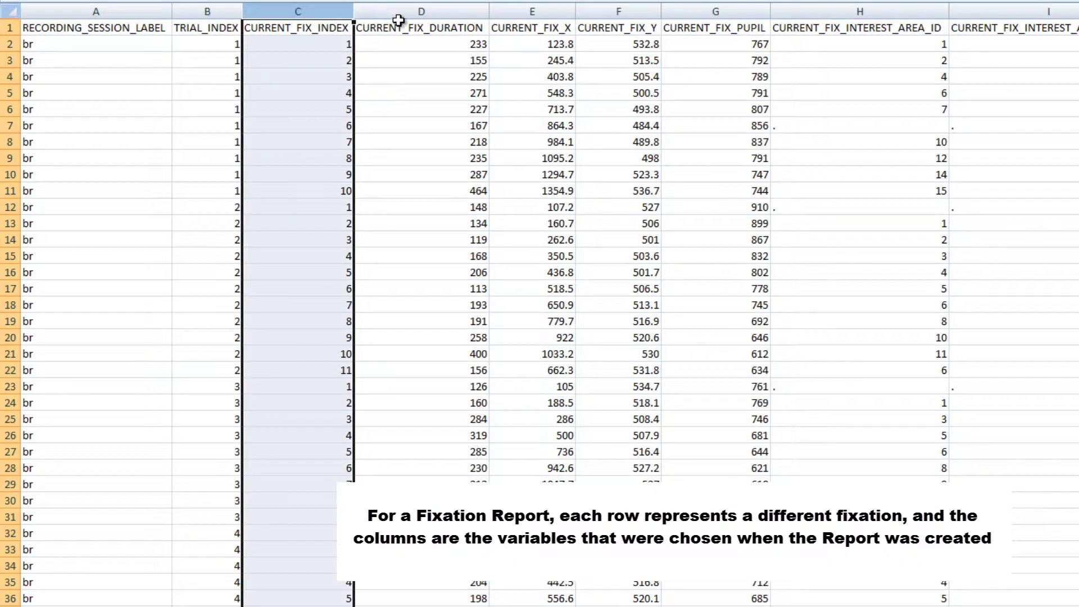
left_click(436, 9)
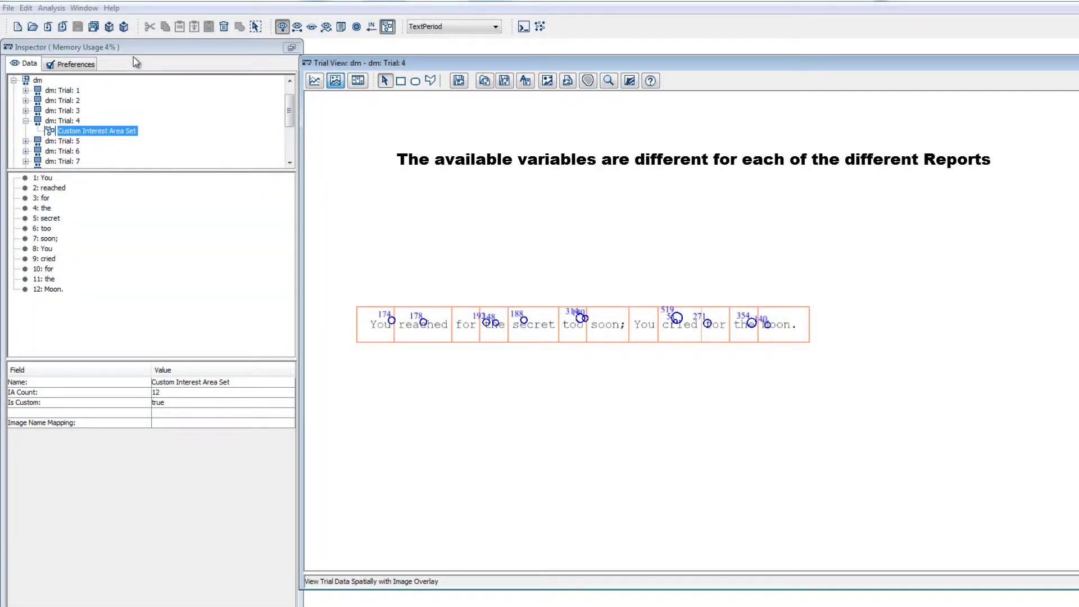
Start an Interest Area Report and add IA_ID and IA_LABEL to its selected variables.
left_click(55, 9)
mouse_move(62, 26)
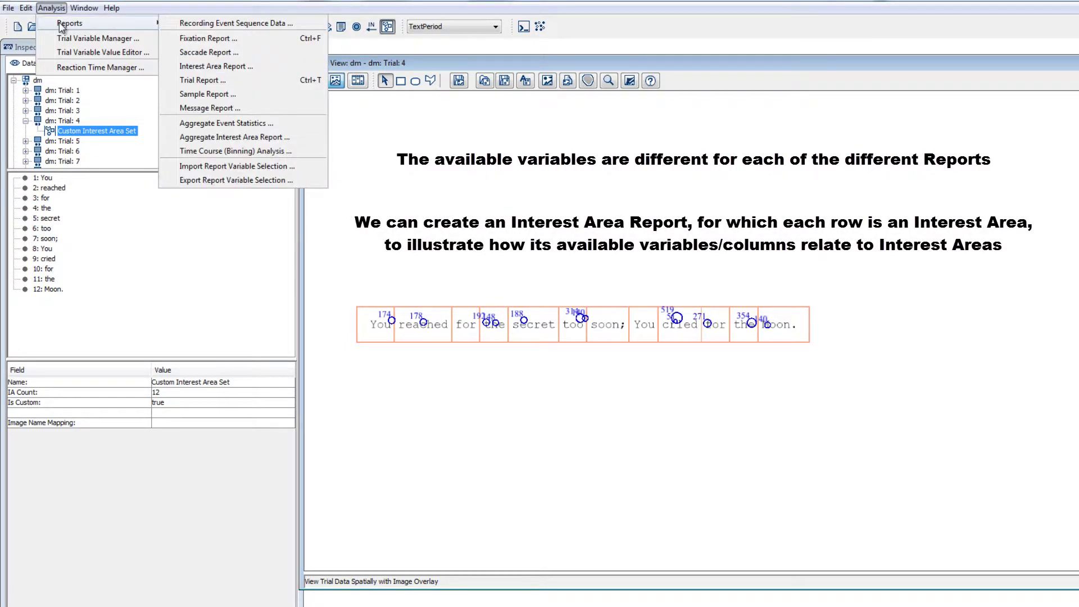
left_click(191, 66)
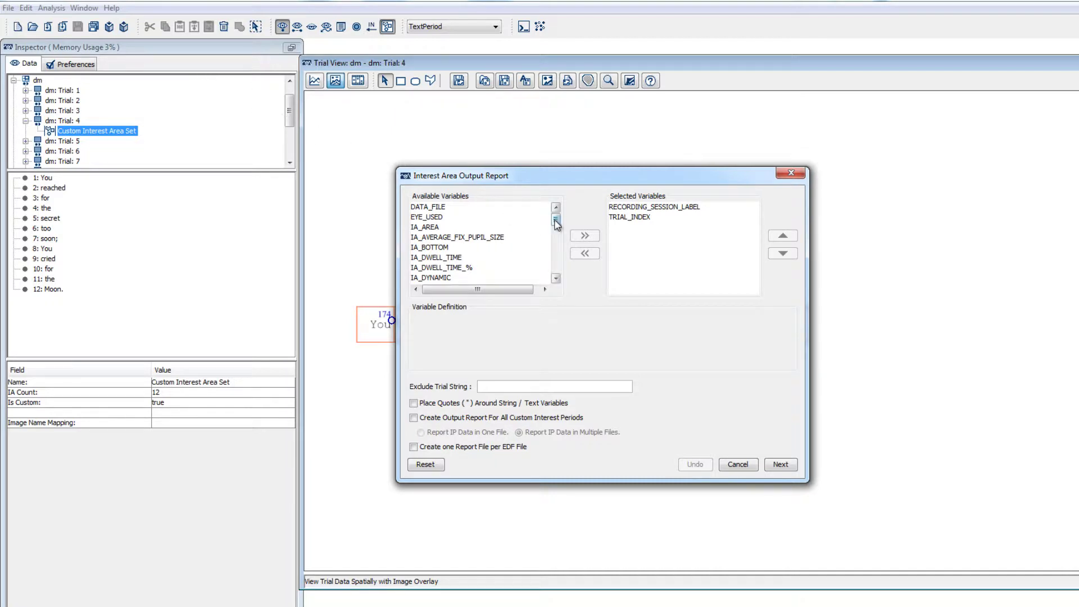
left_click_drag(556, 223, 559, 238)
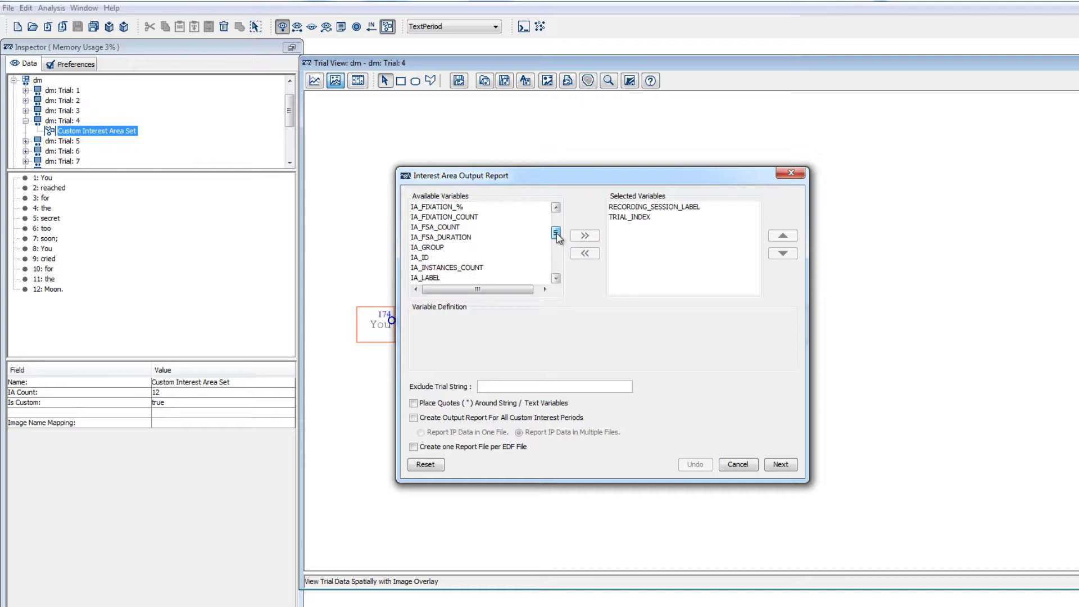
left_click(430, 258)
left_click(431, 278, "ctrl")
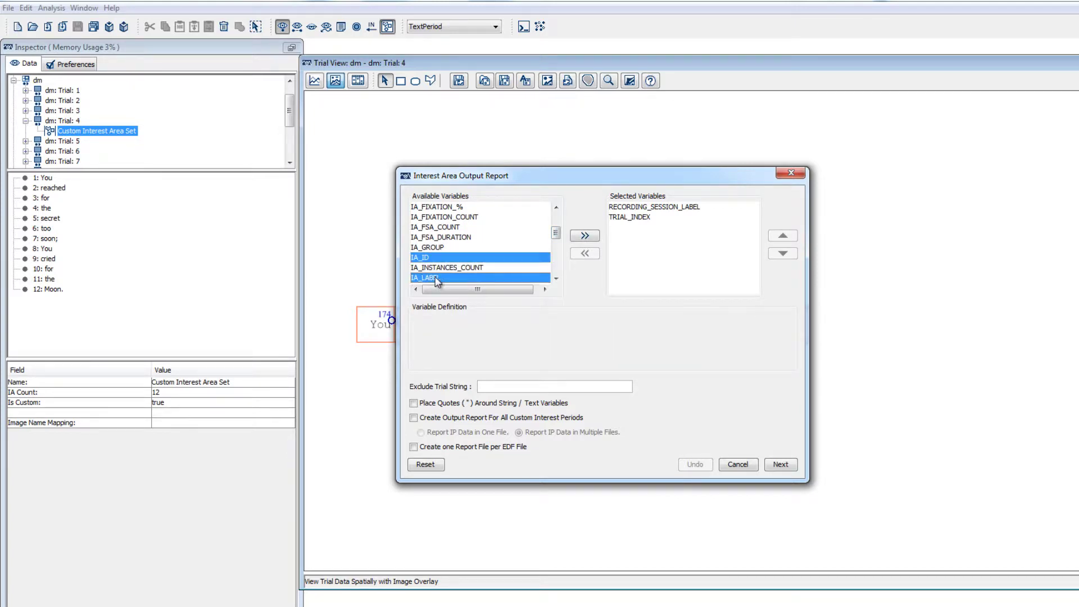
left_click(583, 236)
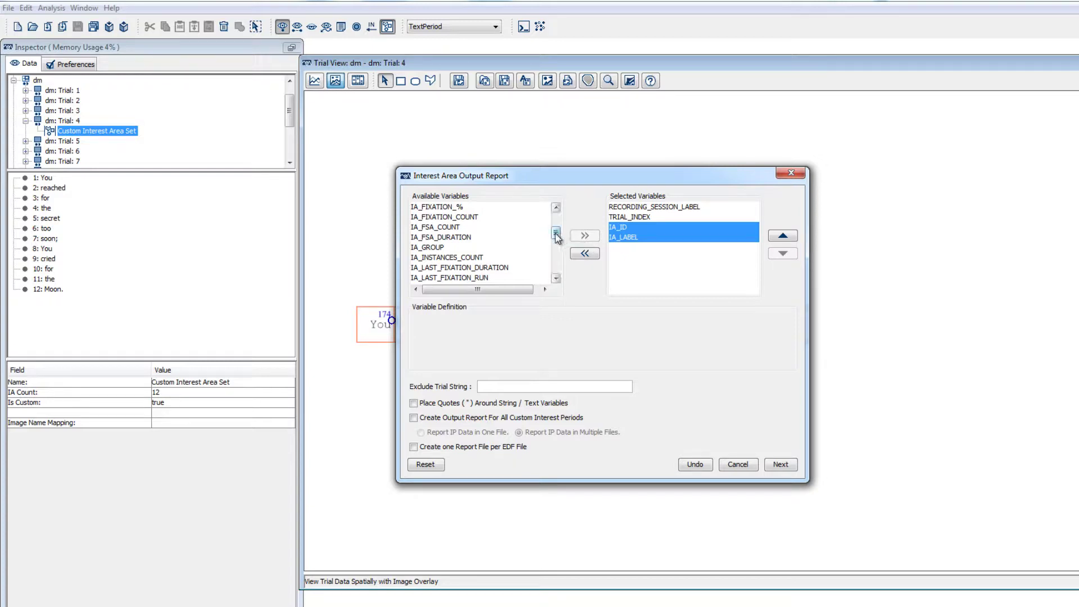
Add IA_DWELL_TIME and IA_DWELL_TIME_% to the interest area report's selected variables.
left_click_drag(556, 232, 556, 221)
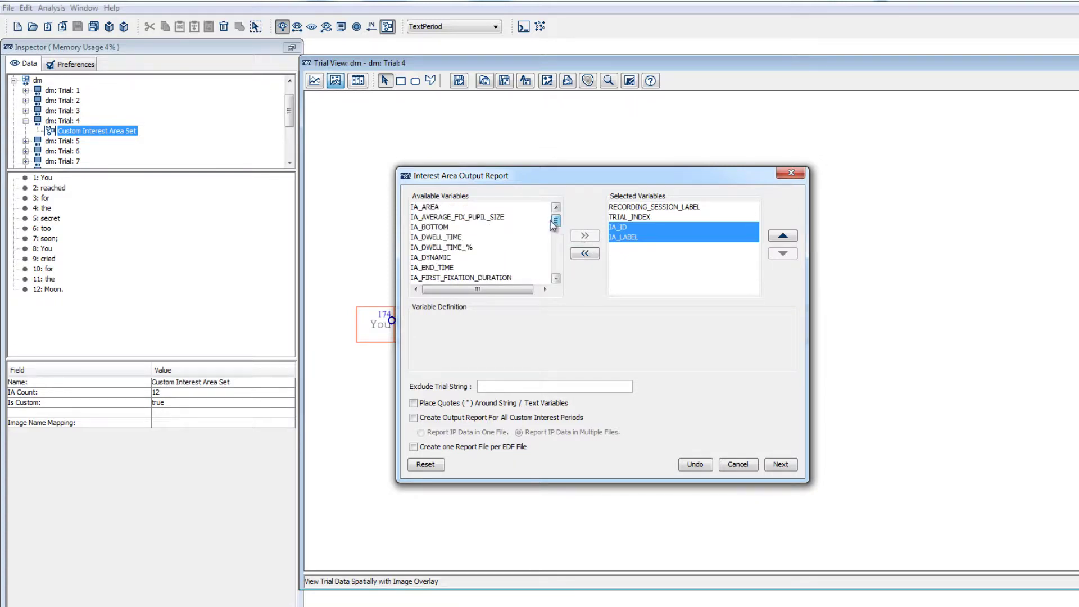
left_click(442, 237)
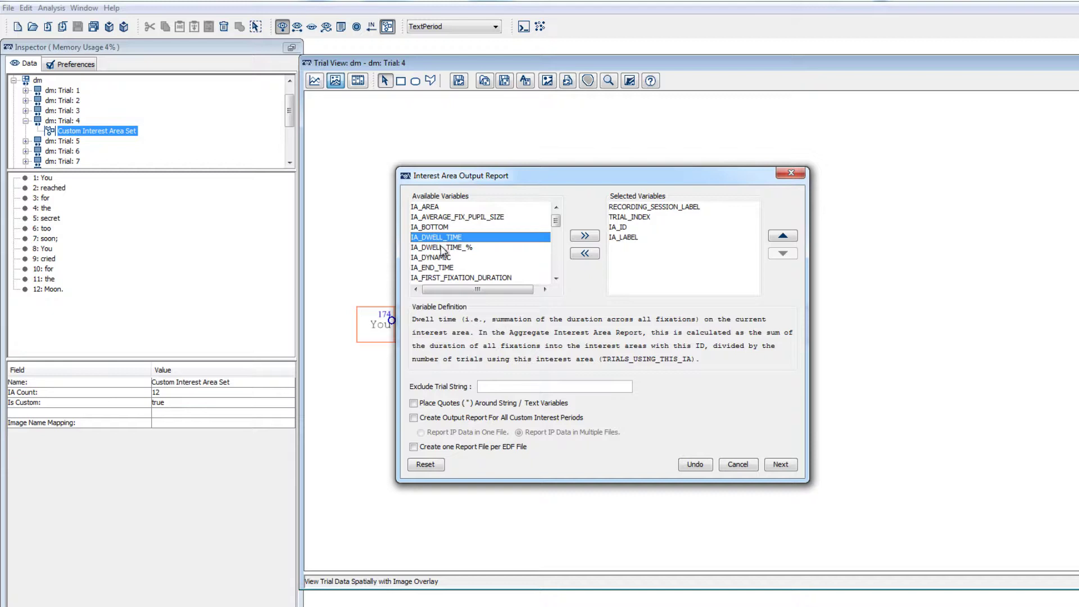
left_click(441, 247, "ctrl")
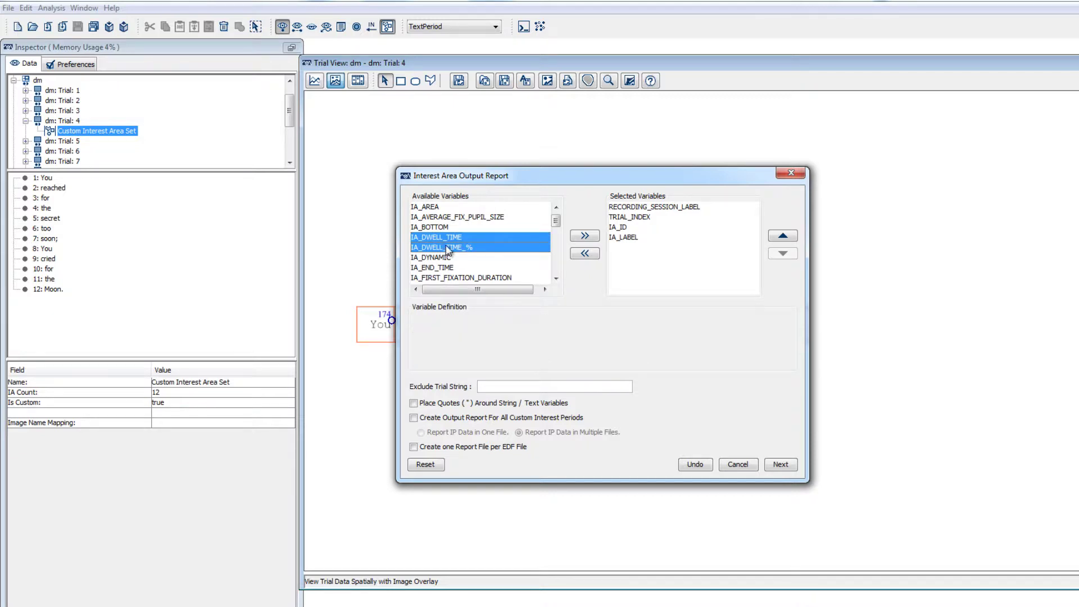
left_click(586, 236)
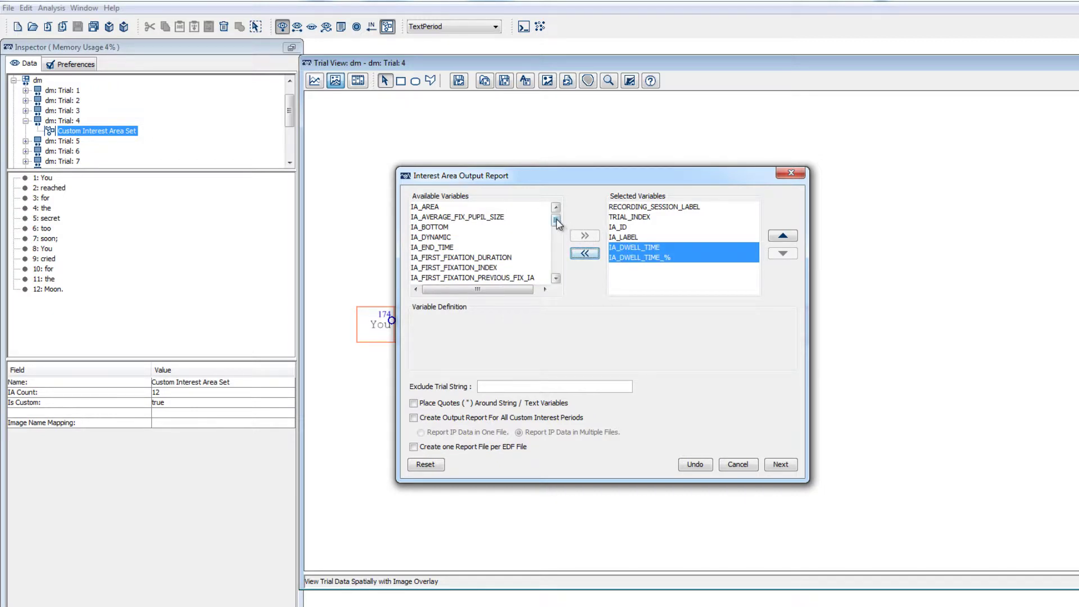
Add IA_RUN_COUNT, IA_FIRST_FIXATION_TIME and IA_FSA_COUNT to the interest area report's selected variables.
left_click_drag(556, 223, 556, 249)
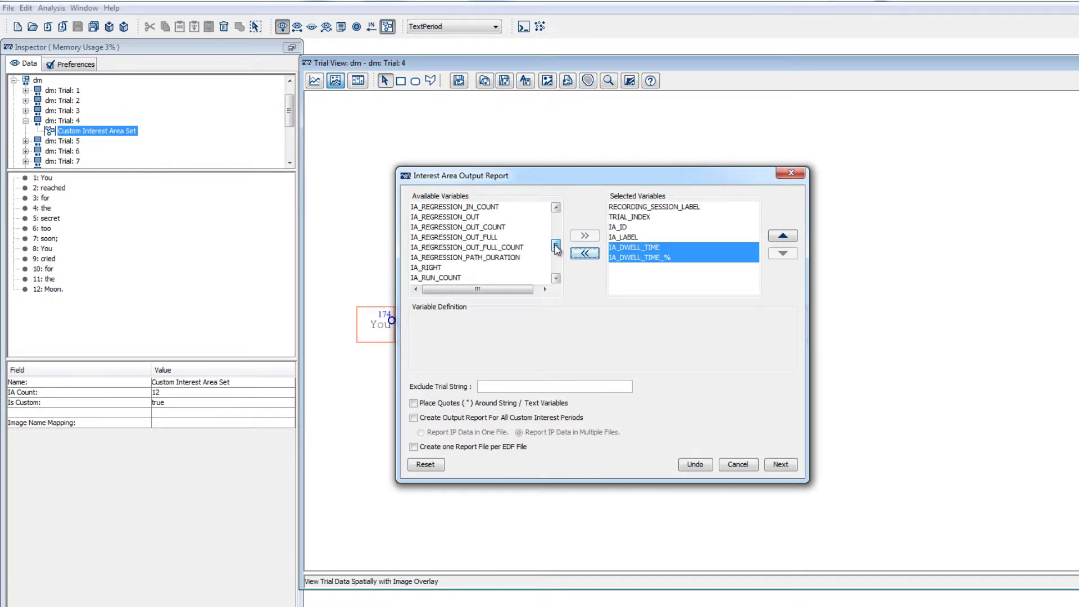
left_click(455, 278)
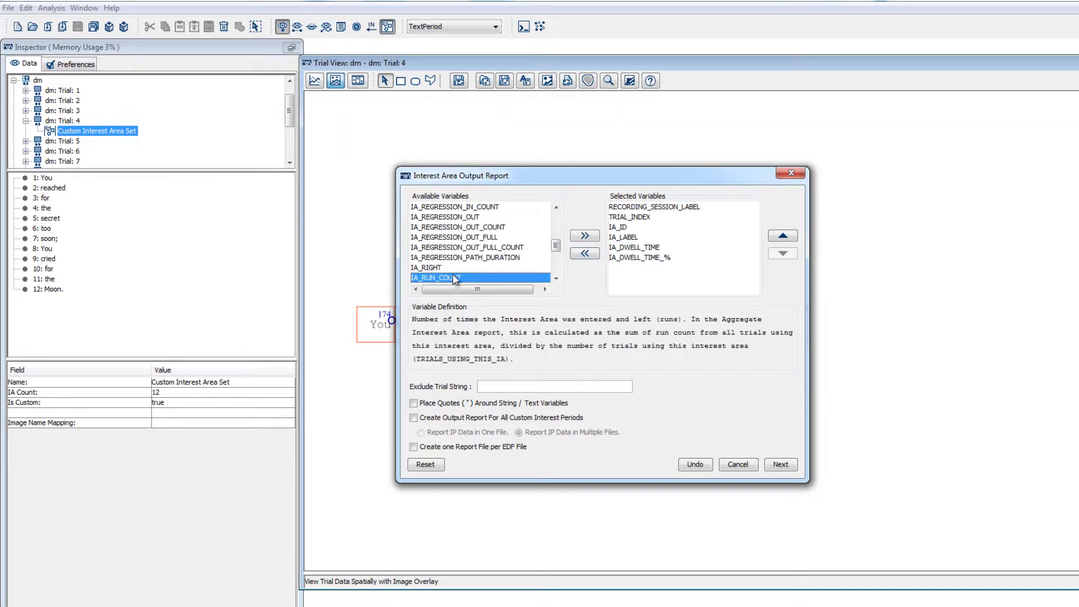
left_click(575, 237)
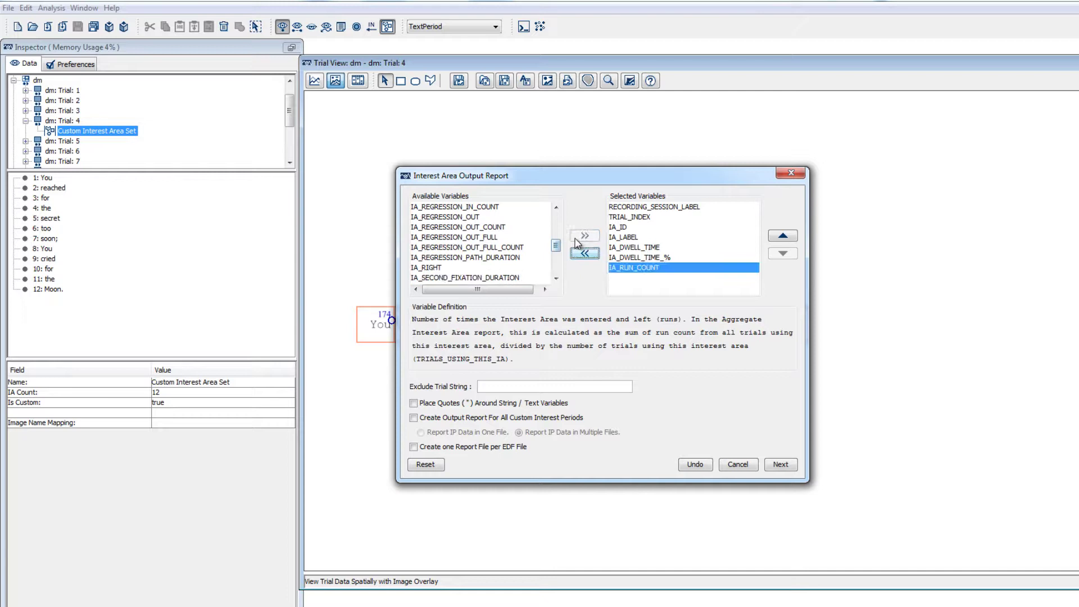
mouse_move(556, 247)
left_mouse_down()
mouse_move(558, 226)
mouse_move(560, 236)
left_mouse_up()
left_click(502, 208)
left_click(584, 236)
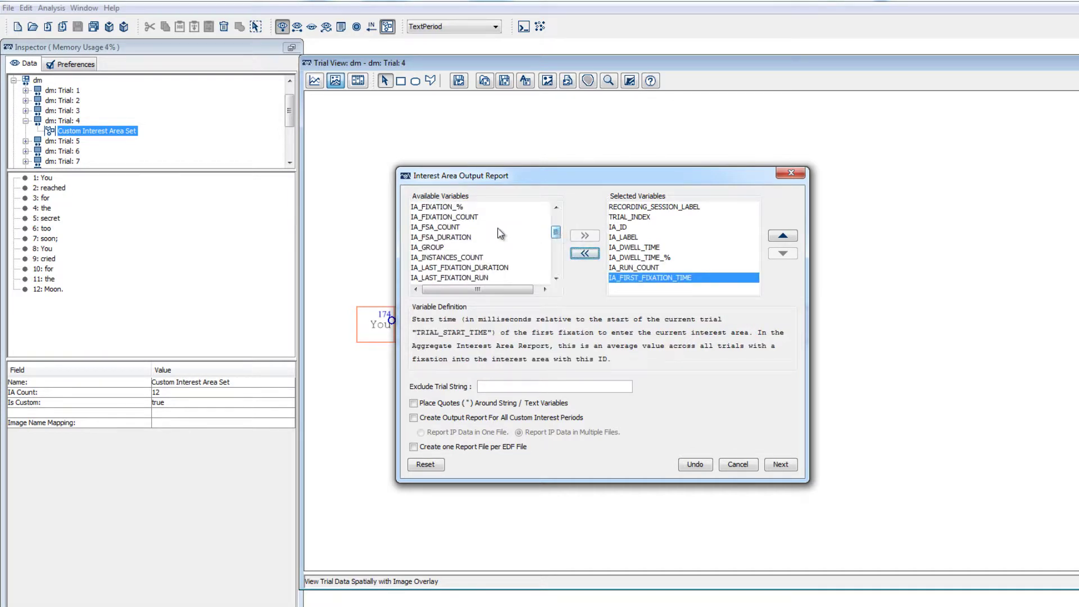
left_click(448, 229)
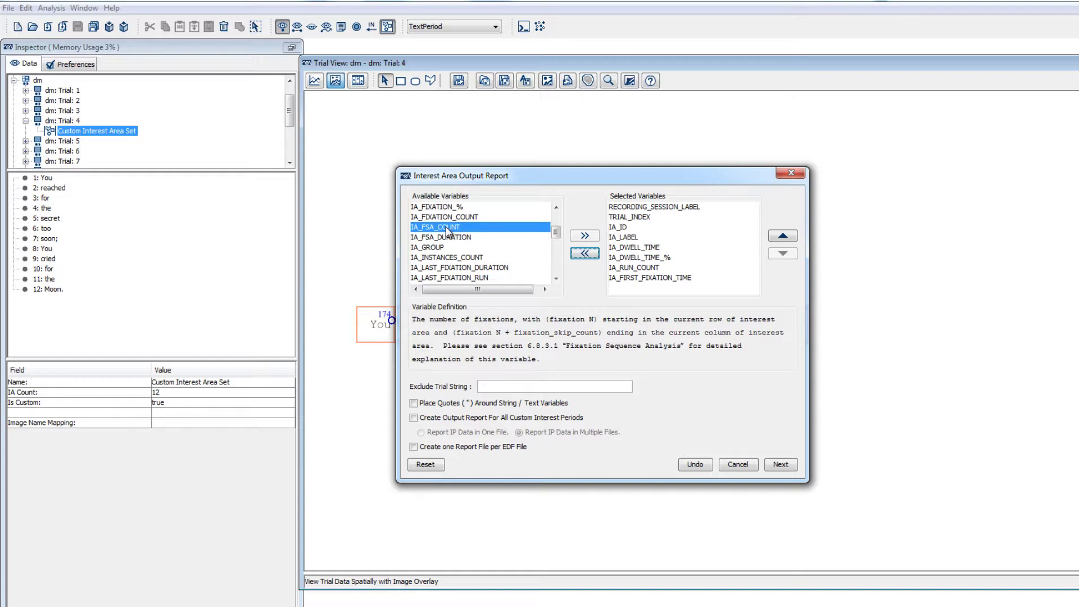
left_click(587, 238)
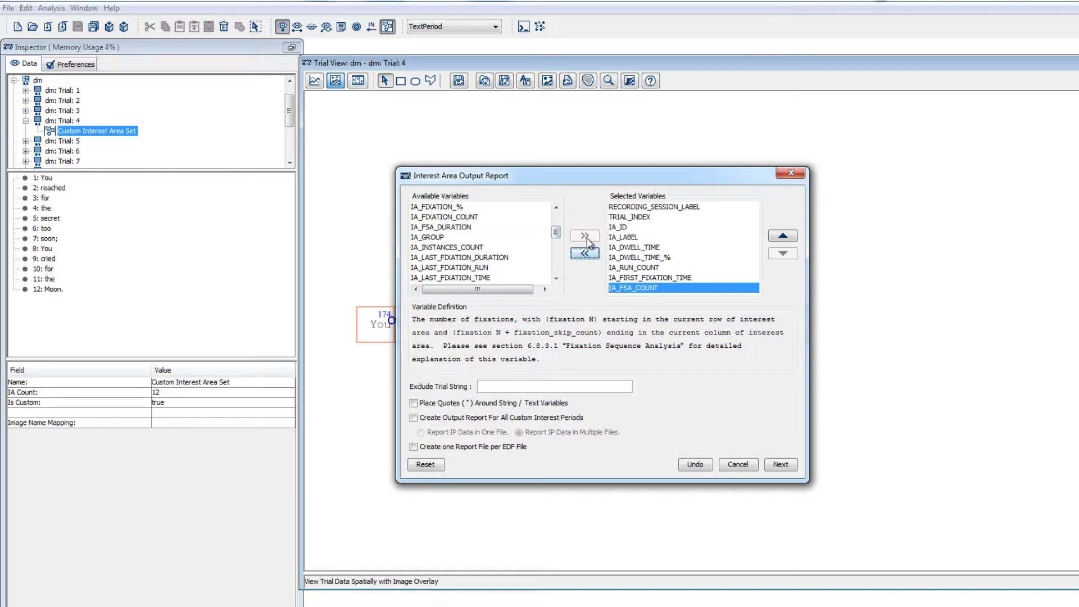
Add the trial variables accuracy, identifier, reactionTime, text and trial, and proceed to generate the interest area report.
left_click_drag(555, 232, 557, 277)
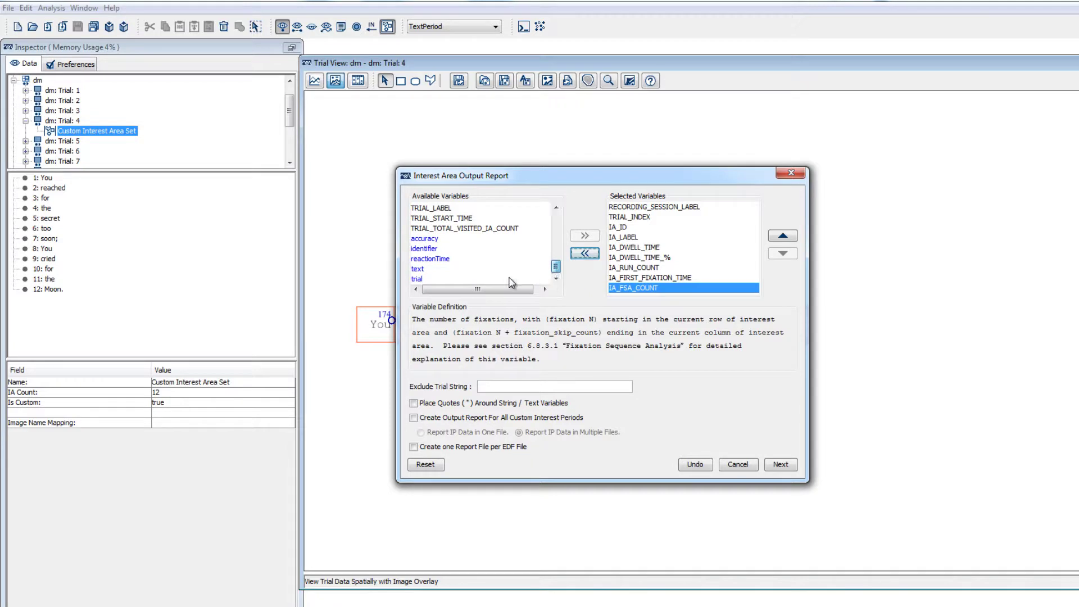
left_click(427, 239)
left_click(417, 281, "shift")
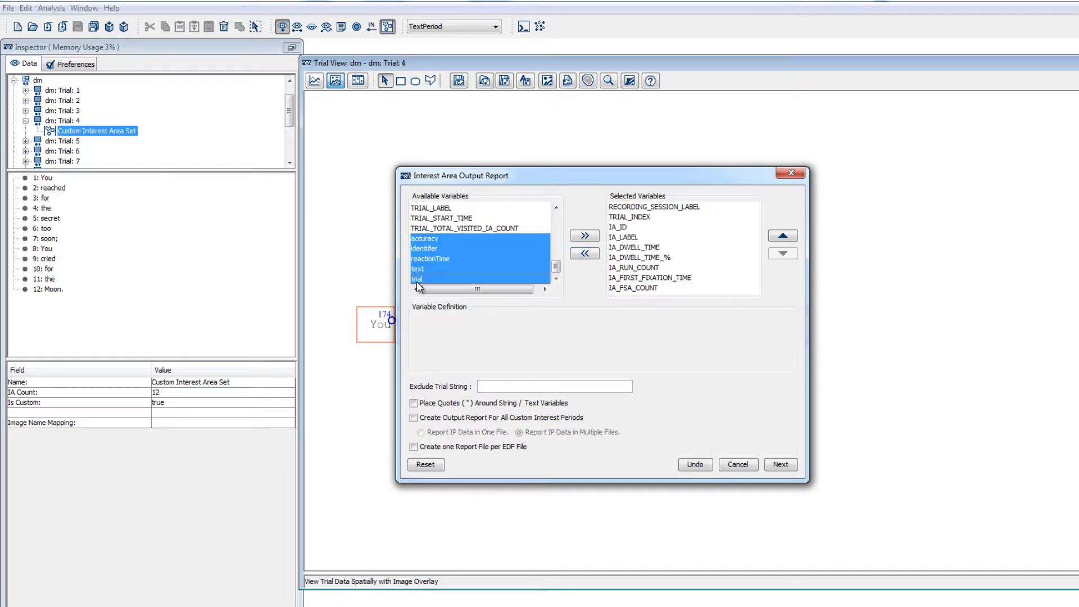
left_click(584, 236)
left_click(781, 464)
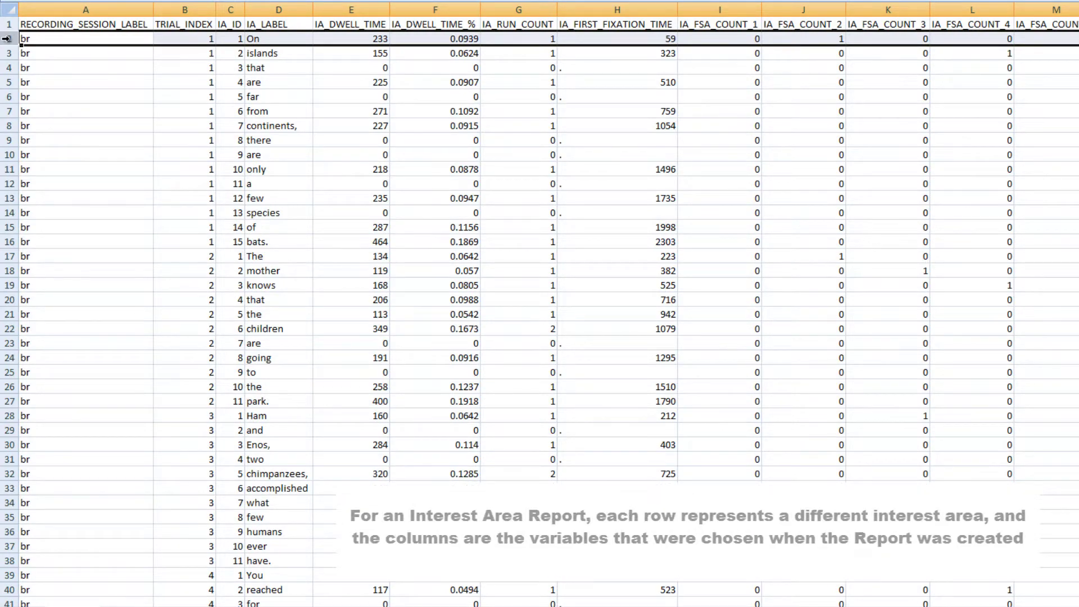
Examine the interest area report in Excel, going through interest area rows 3 to 5 and variable columns A to E.
left_click(8, 53)
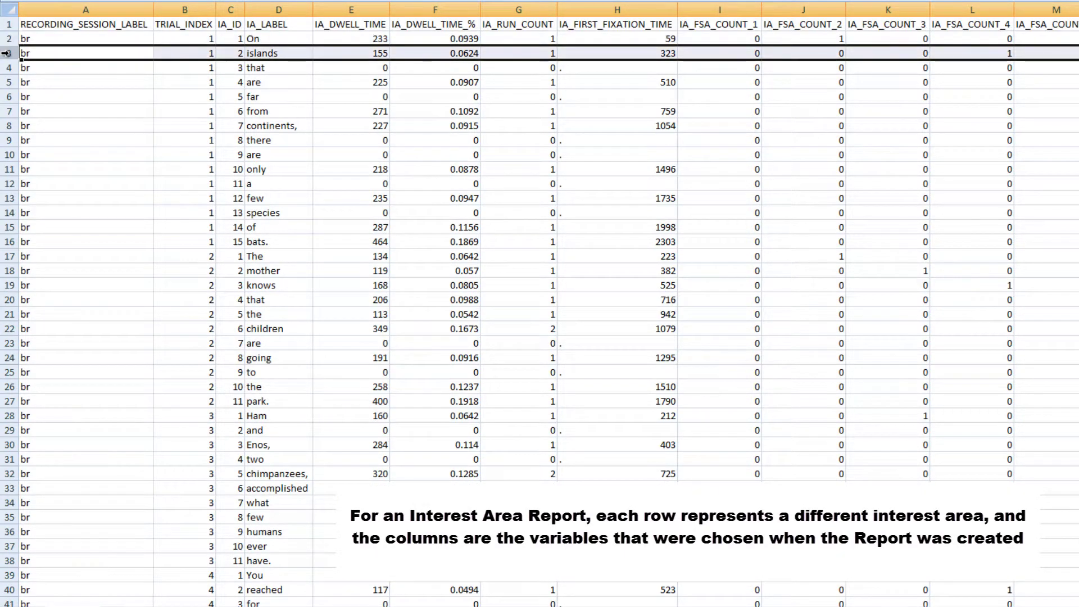
left_click(9, 67)
left_click(5, 82)
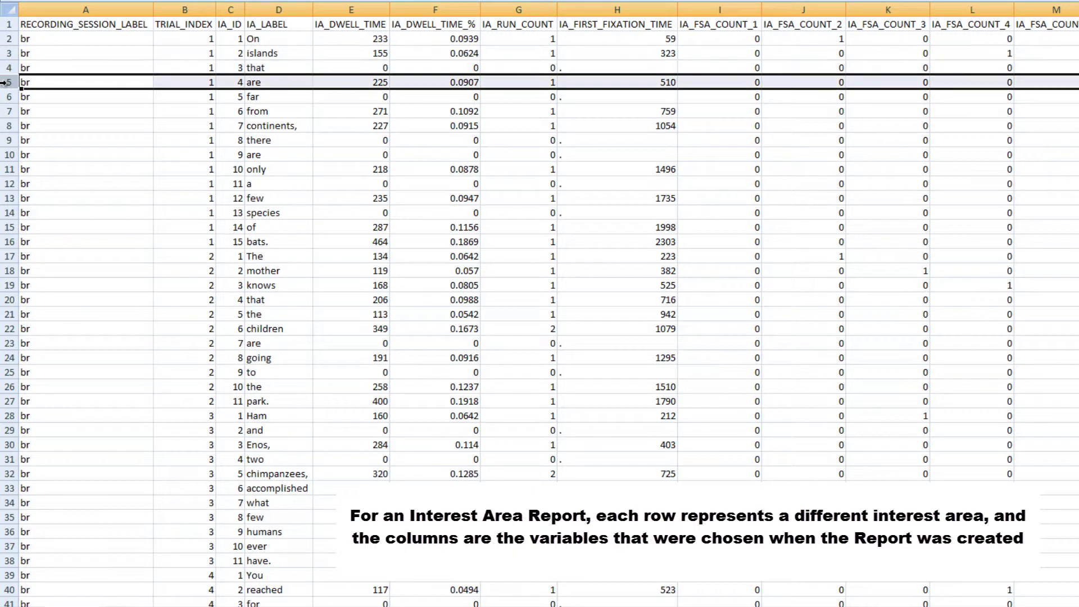
left_click(49, 10)
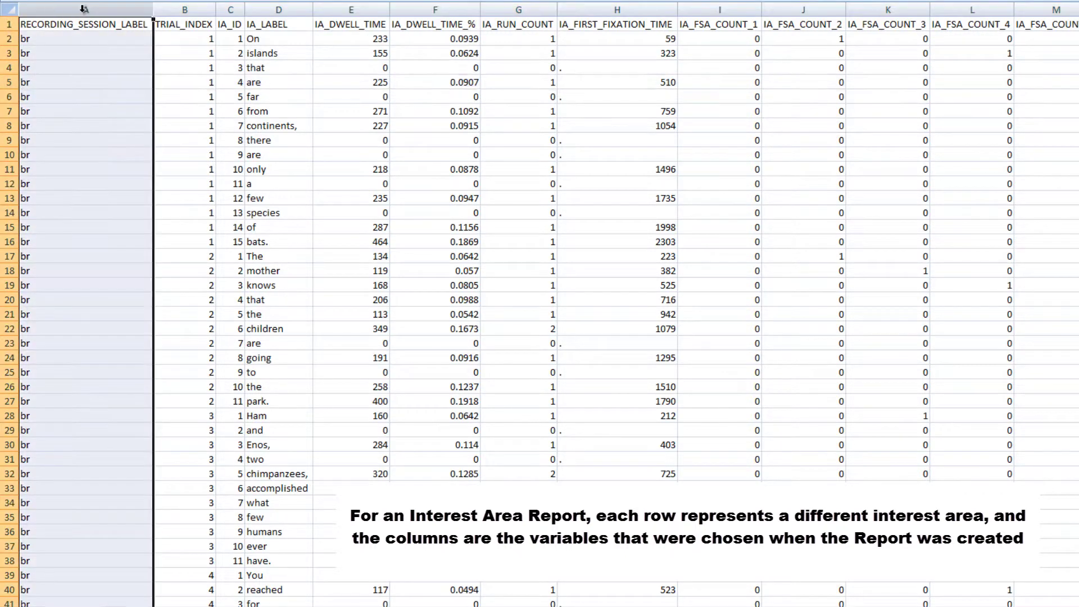
left_click(184, 8)
left_click(230, 8)
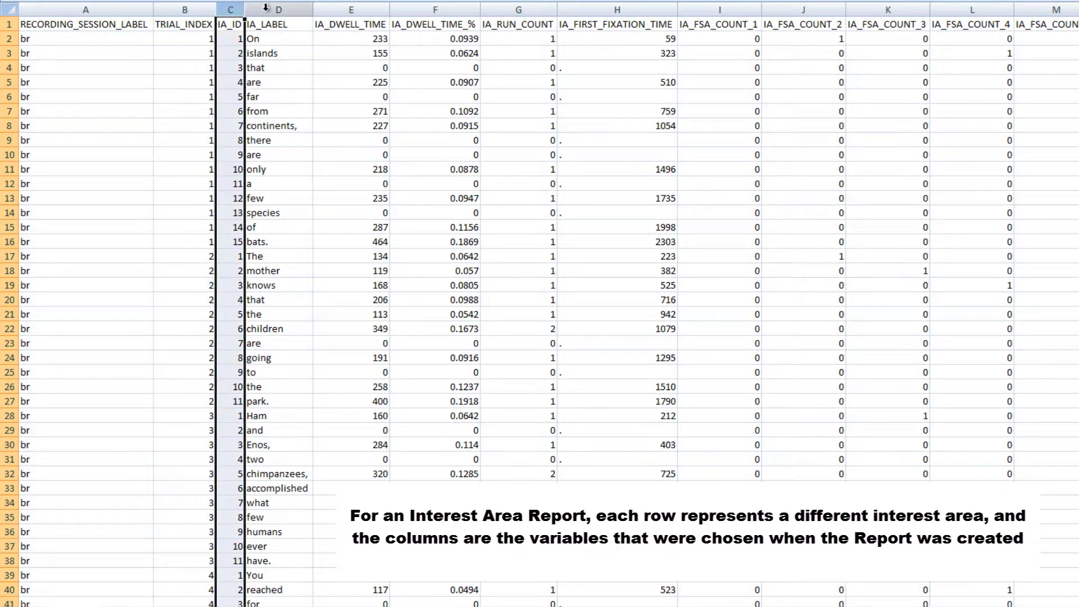
left_click(274, 8)
left_click(342, 10)
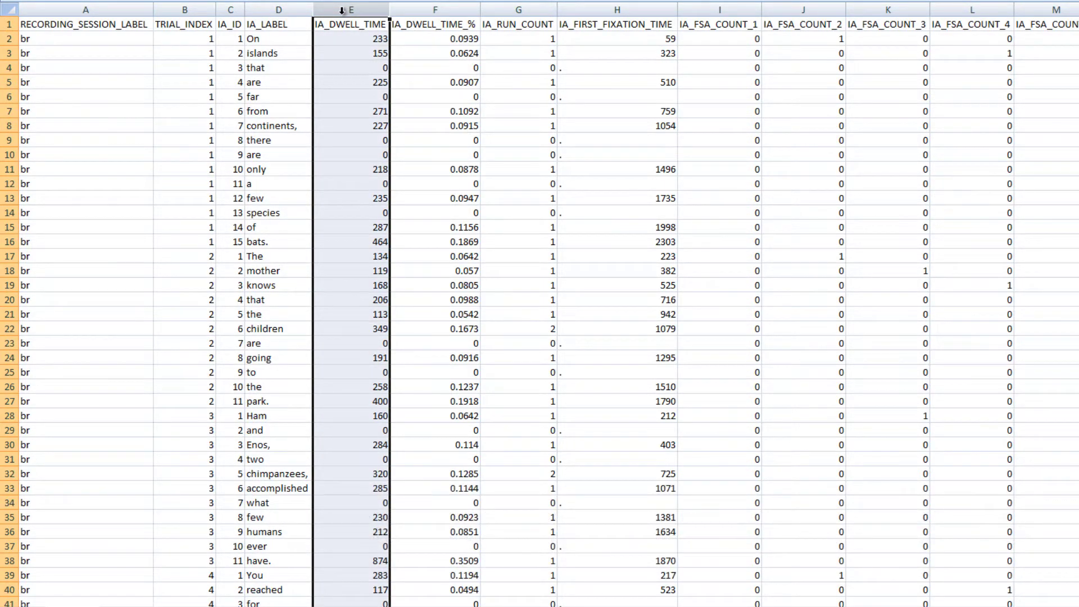
Switch back to Data Viewer, start a Sample Report and add SAMPLE_INDEX to its selected variables.
left_click(53, 9)
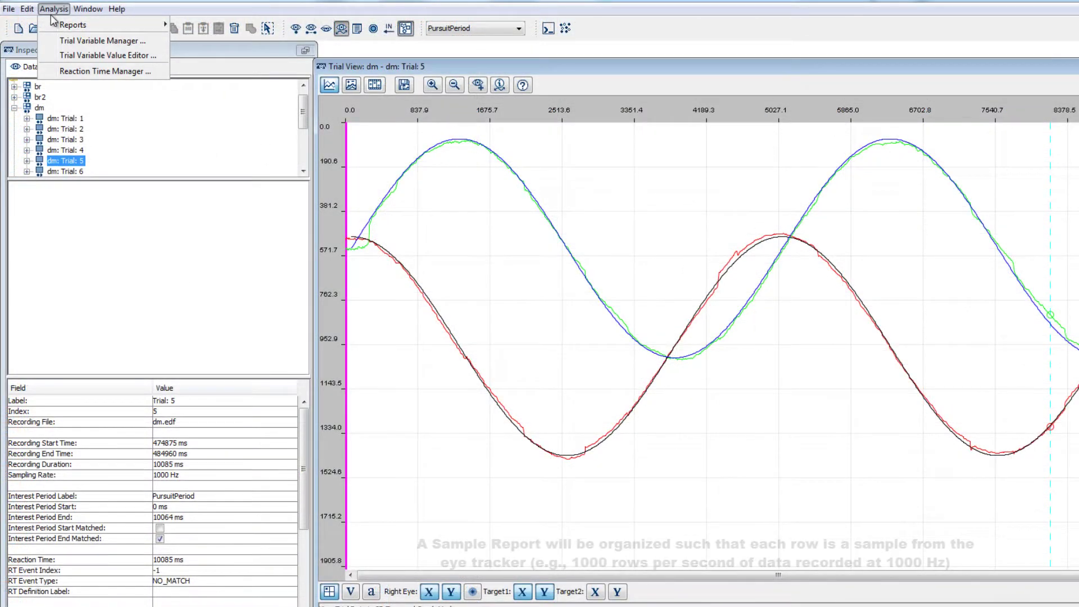
mouse_move(124, 26)
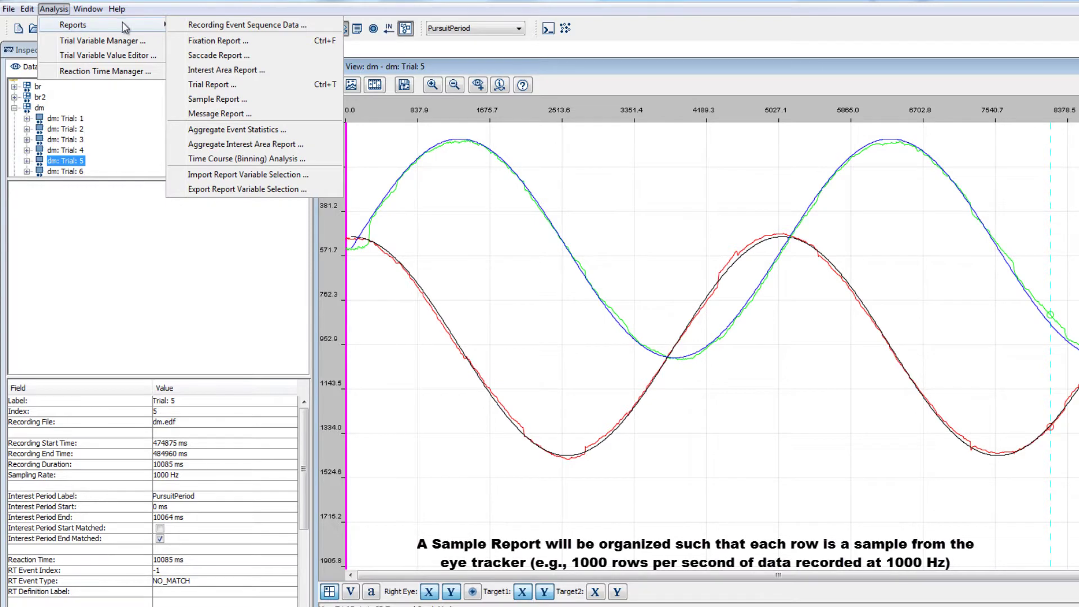
left_click(213, 99)
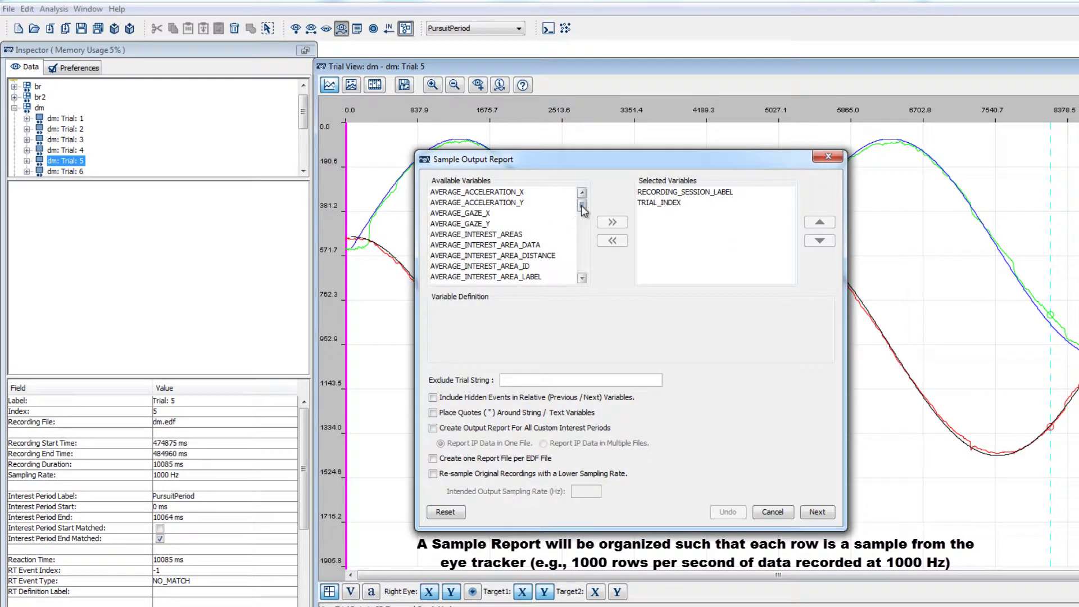
left_click_drag(583, 212, 576, 257)
left_click(476, 213)
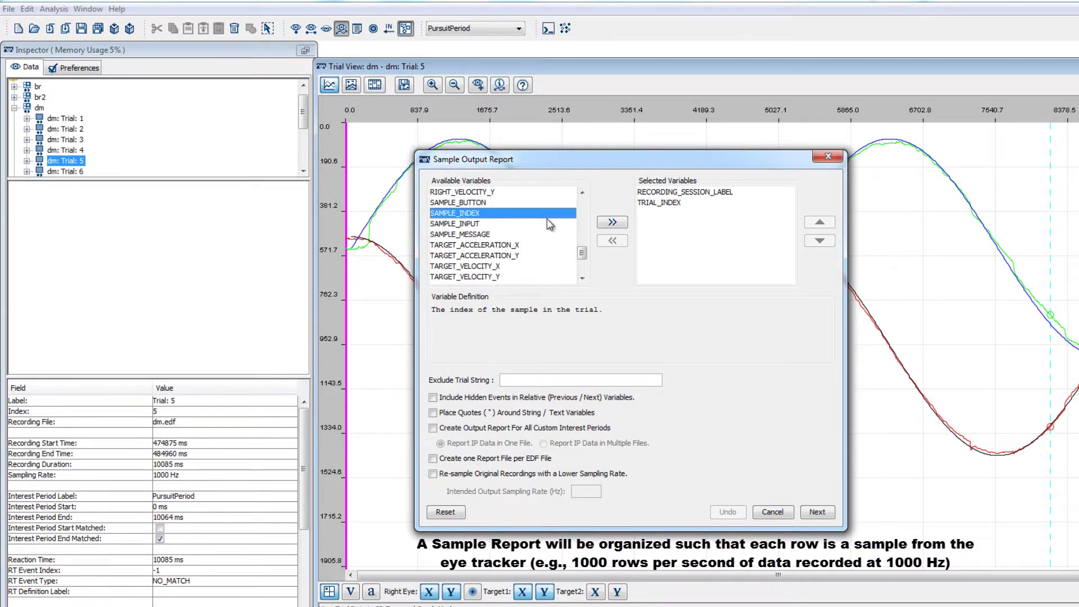
left_click(612, 223)
Add the averaged X and Y acceleration, gaze and velocity variables plus AVERAGE_PUPIL_SIZE to the sample report.
left_click_drag(582, 253, 582, 206)
left_click(512, 194)
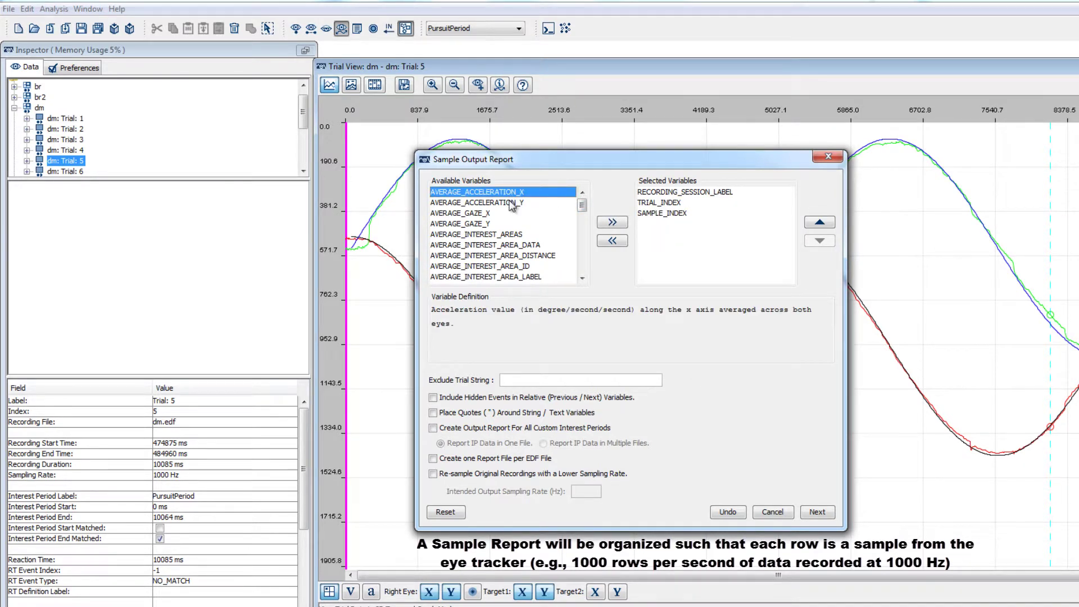
left_click(511, 204, "shift")
left_click(484, 215, "shift")
left_click(484, 225, "shift")
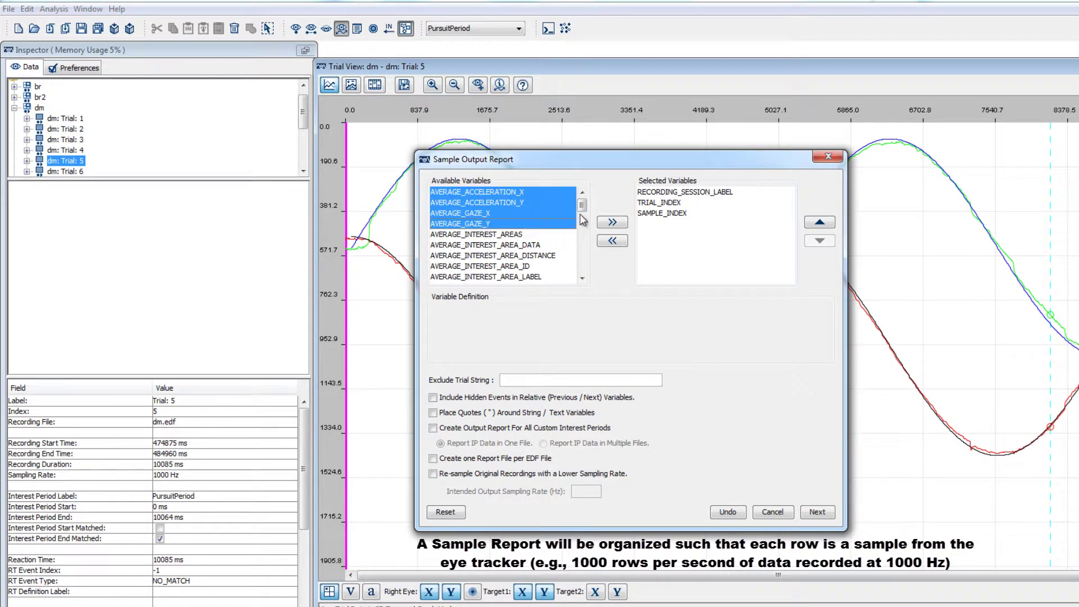
left_click_drag(582, 212, 583, 219)
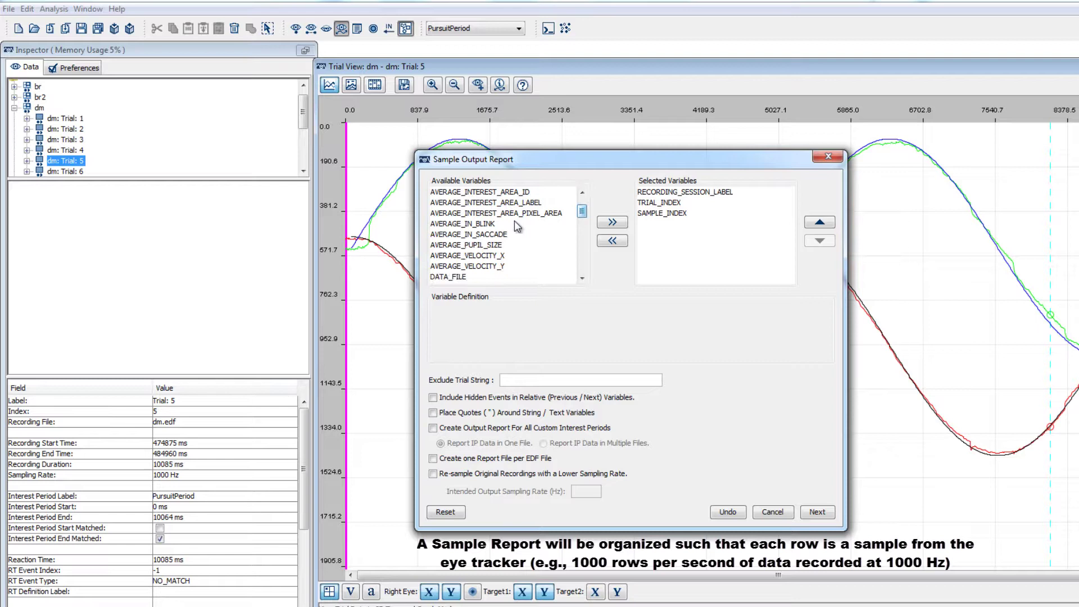
left_click_drag(489, 245, 494, 267)
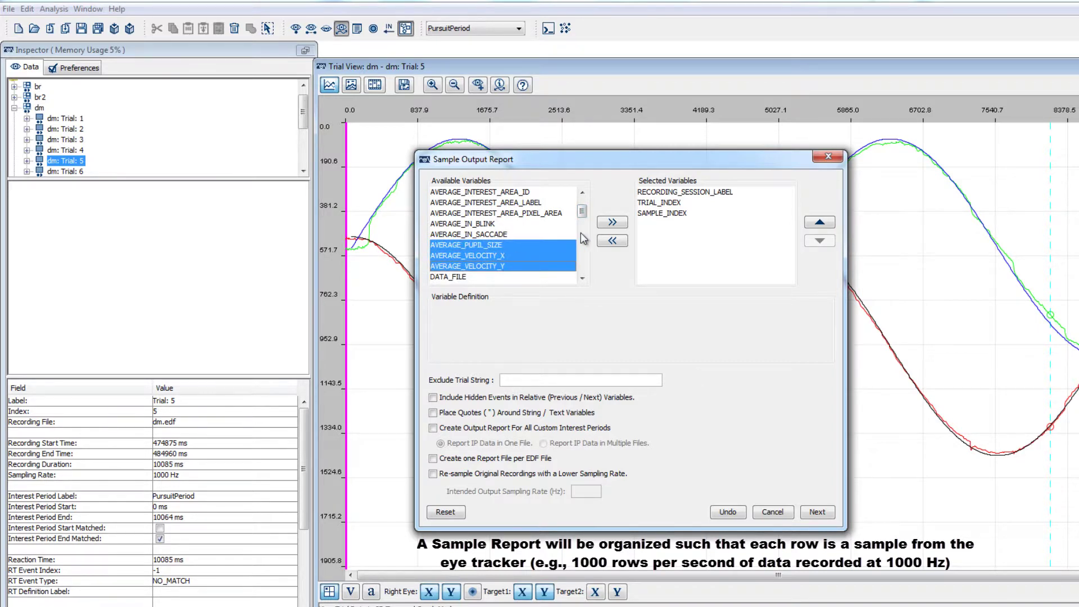
left_click(612, 222)
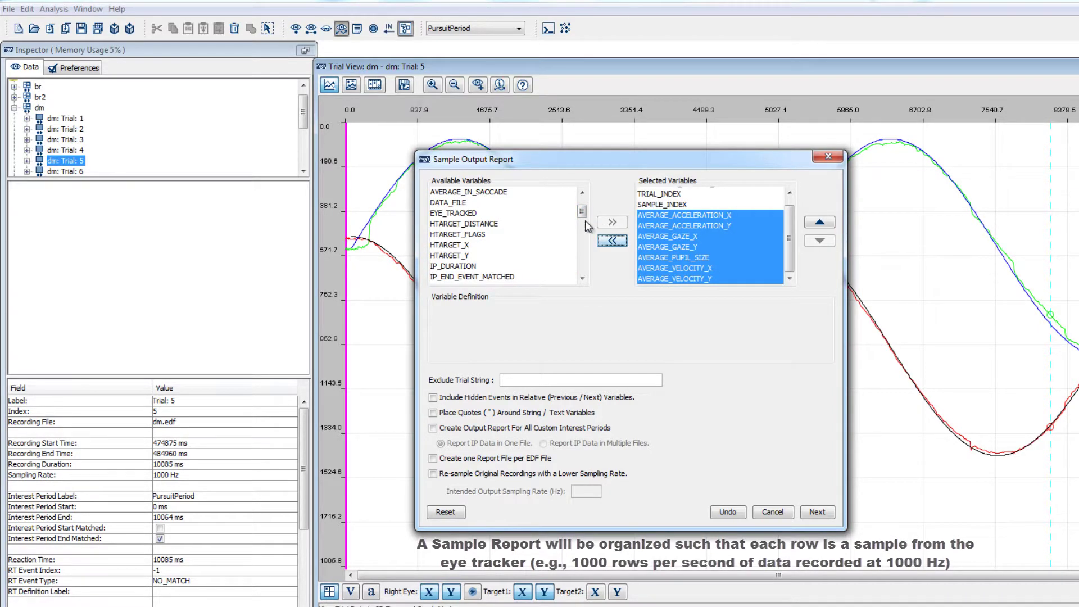
Add the left-eye X and Y acceleration, gaze and velocity variables plus LEFT_PUPIL_SIZE to the sample report.
scroll(507, 242, "down", 4)
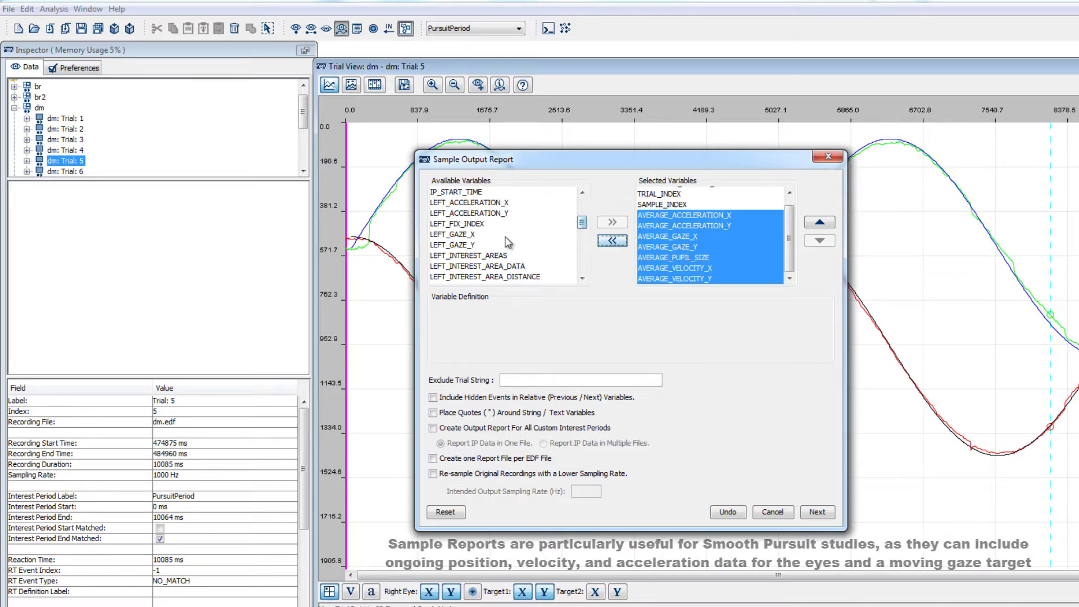
left_click(506, 235)
left_click(466, 246, "ctrl")
left_click(465, 214, "ctrl")
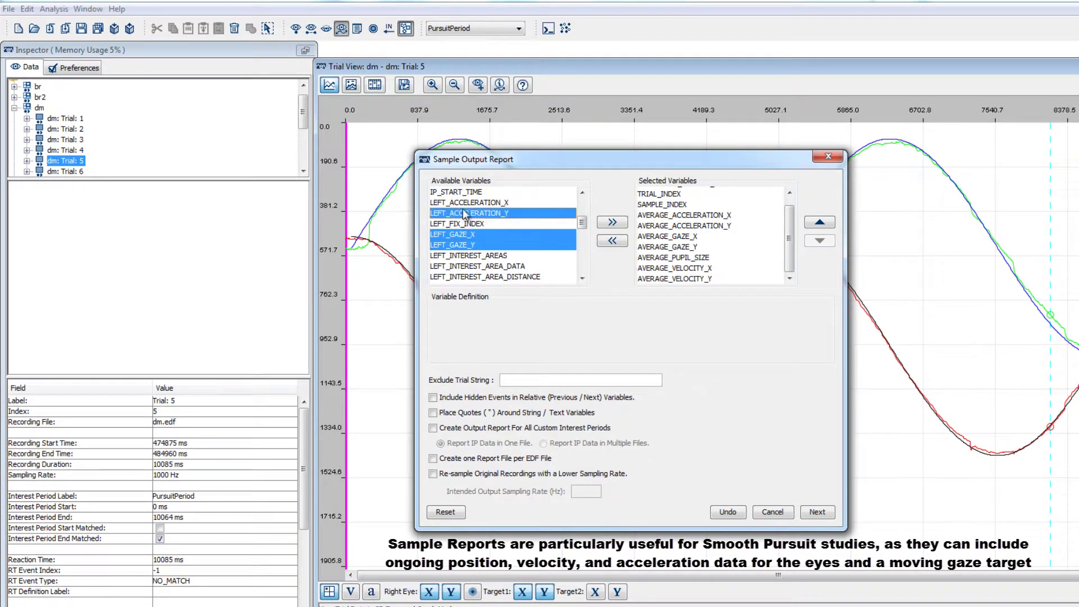
scroll(584, 235, "down", 3)
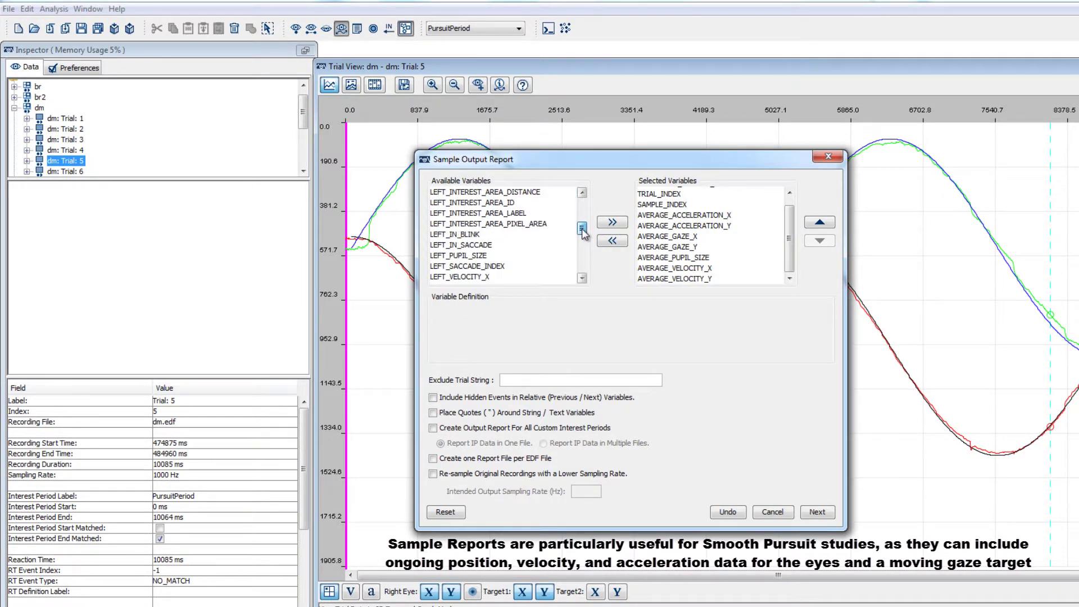
left_click(478, 256)
left_click(582, 278)
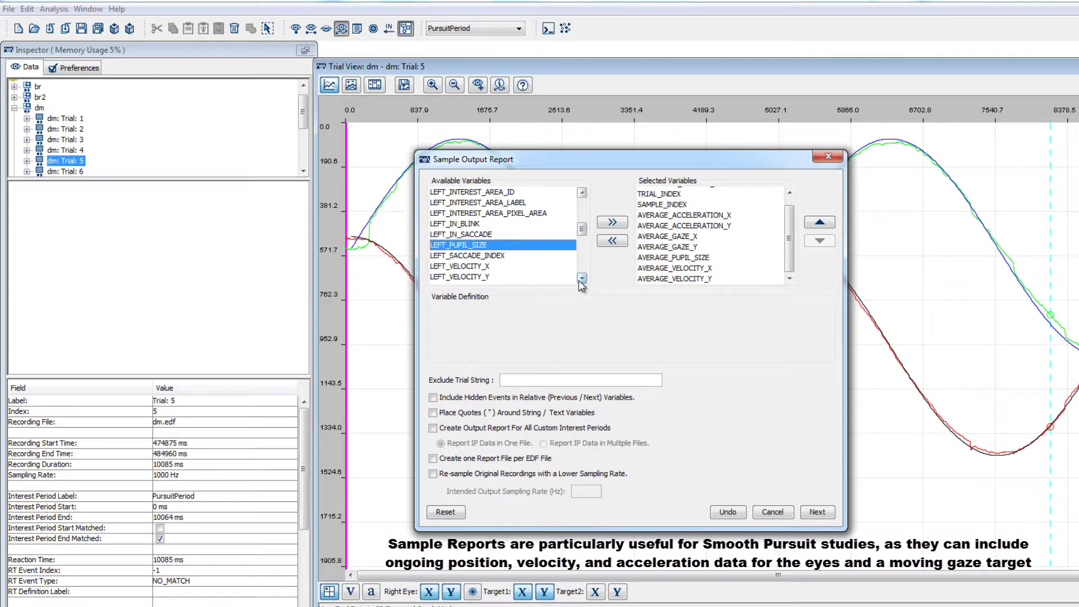
left_click(484, 266, "ctrl")
left_click(484, 277, "ctrl")
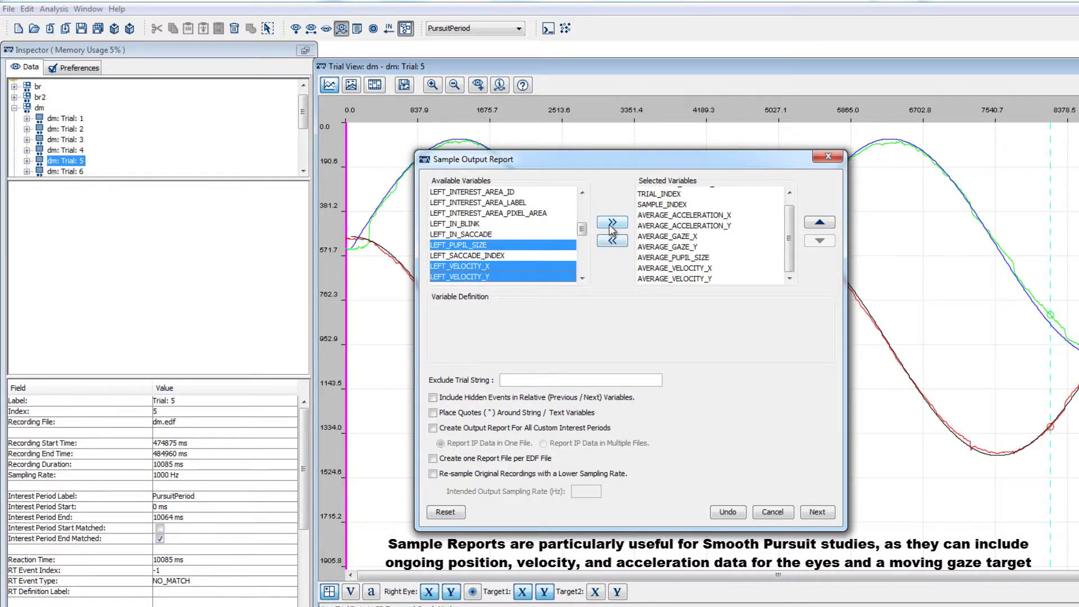
left_click(611, 223)
Add the right-eye X and Y acceleration, gaze and velocity variables plus RIGHT_PUPIL_SIZE to the sample report.
scroll(583, 236, "down", 3)
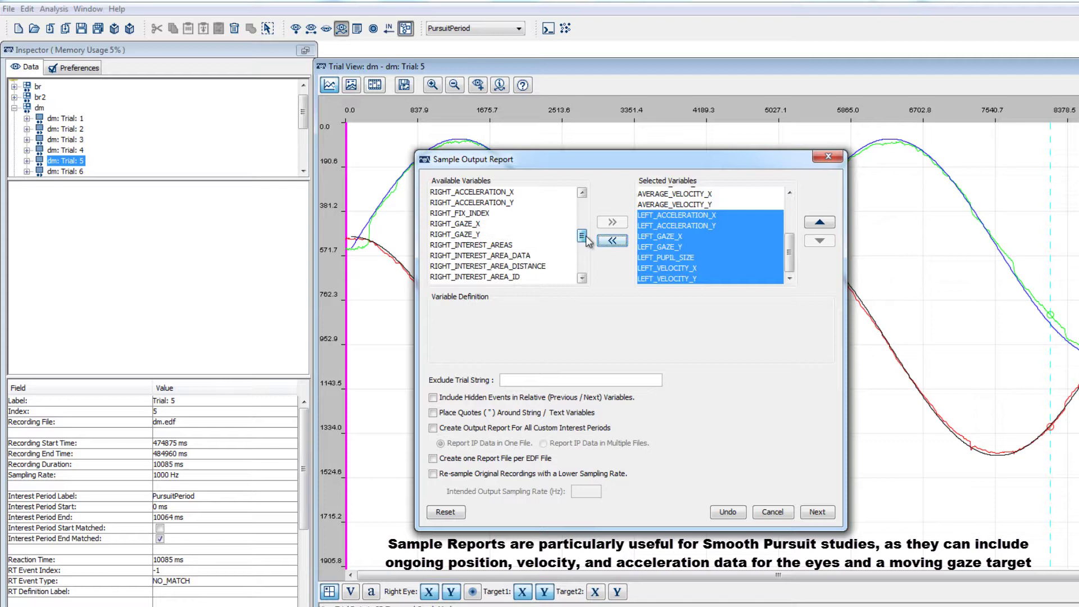
scroll(587, 241, "down", 1)
left_click(478, 192)
left_click(475, 203, "ctrl")
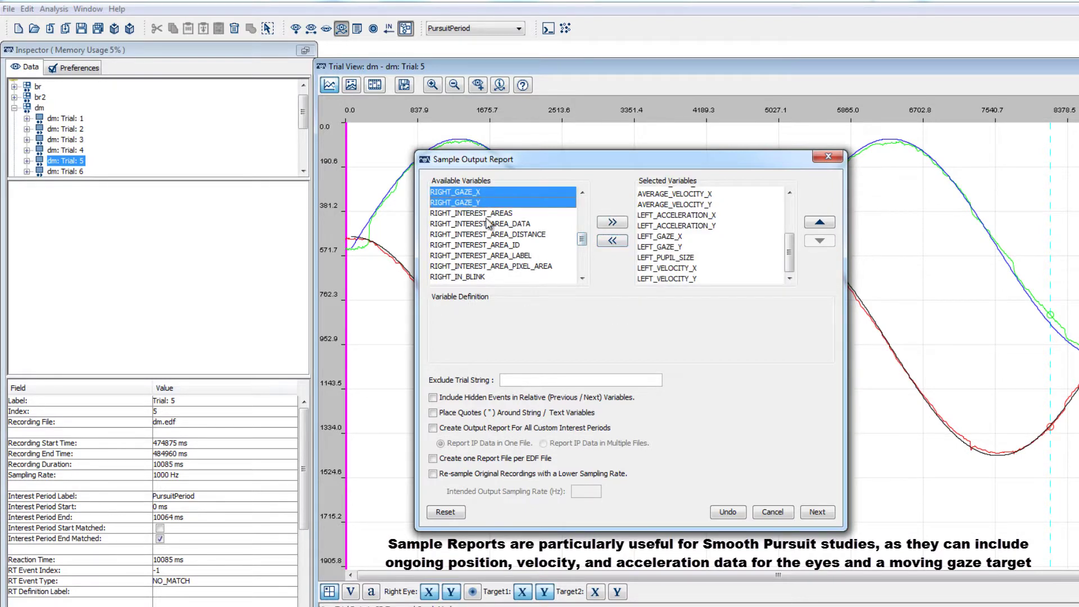
scroll(585, 239, "up", 2)
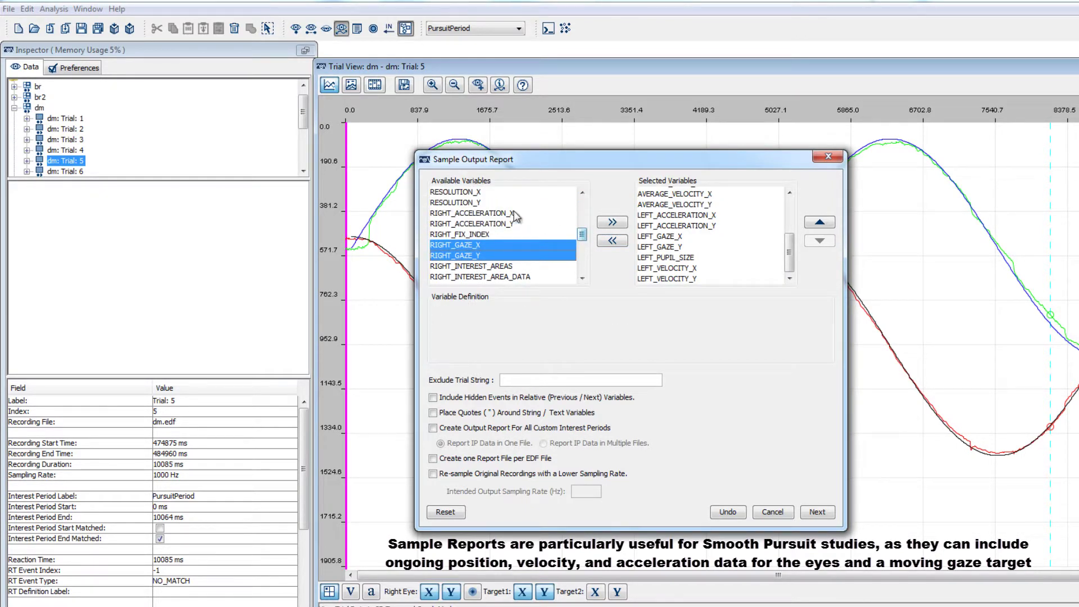
scroll(516, 220, "down", 2)
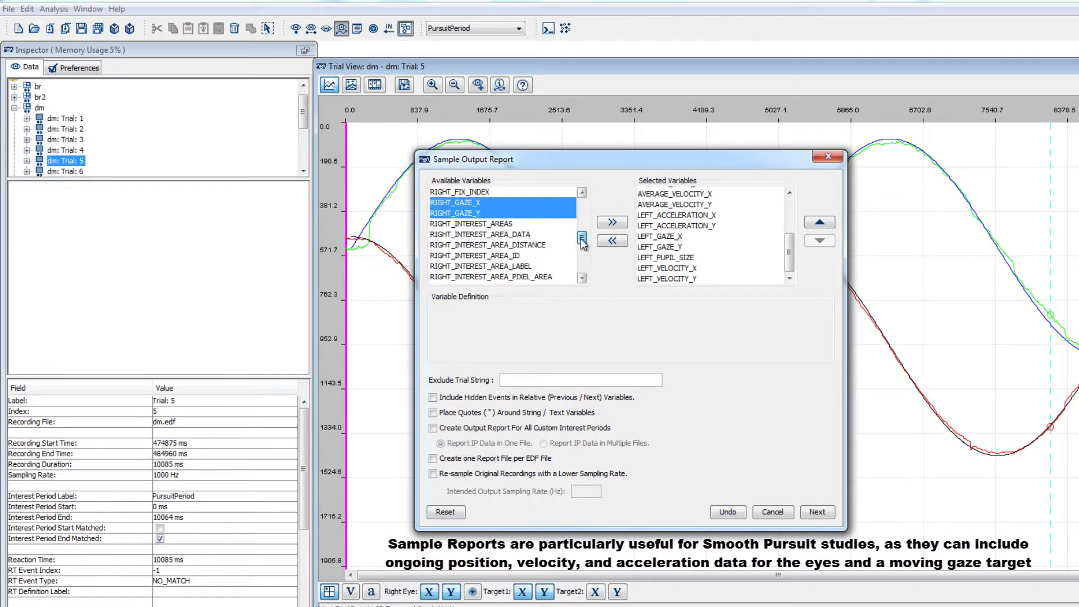
scroll(582, 242, "down", 2)
left_click(472, 266)
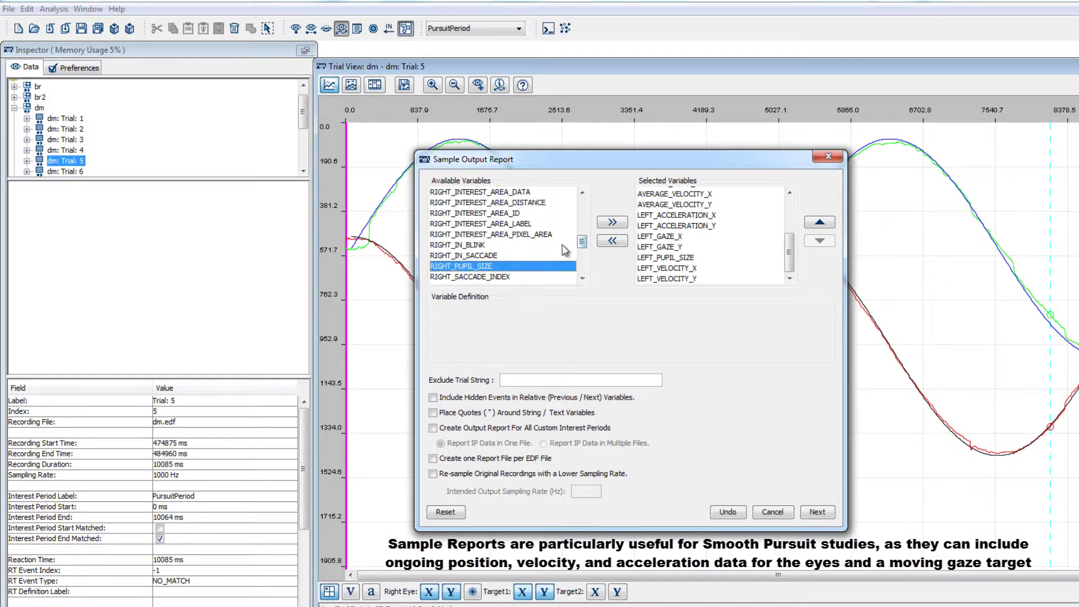
scroll(582, 243, "down", 1)
left_click(493, 266, "ctrl")
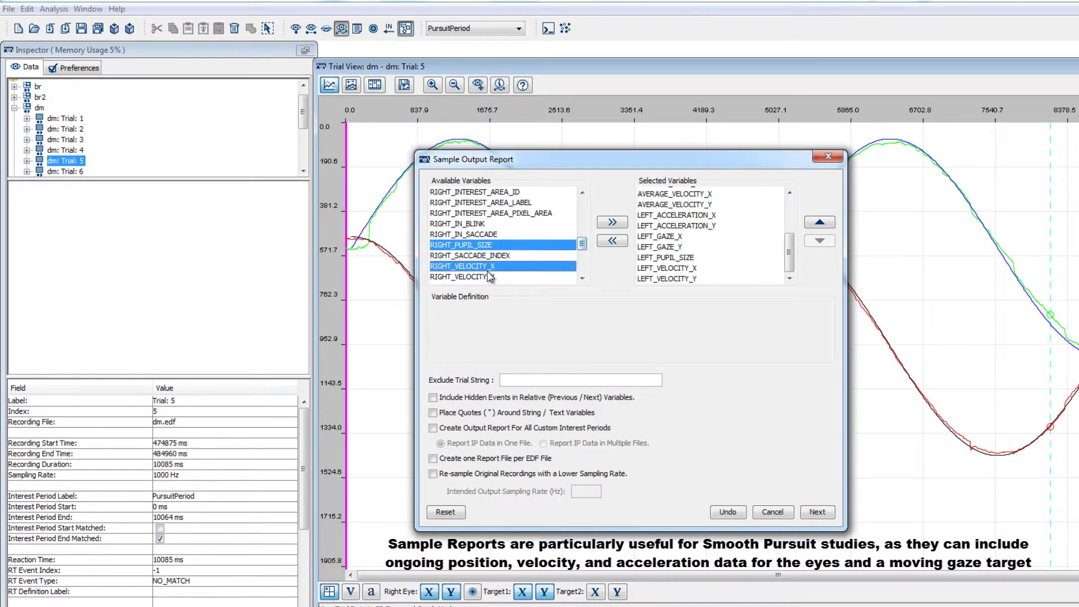
left_click(489, 277, "ctrl")
left_click(612, 222)
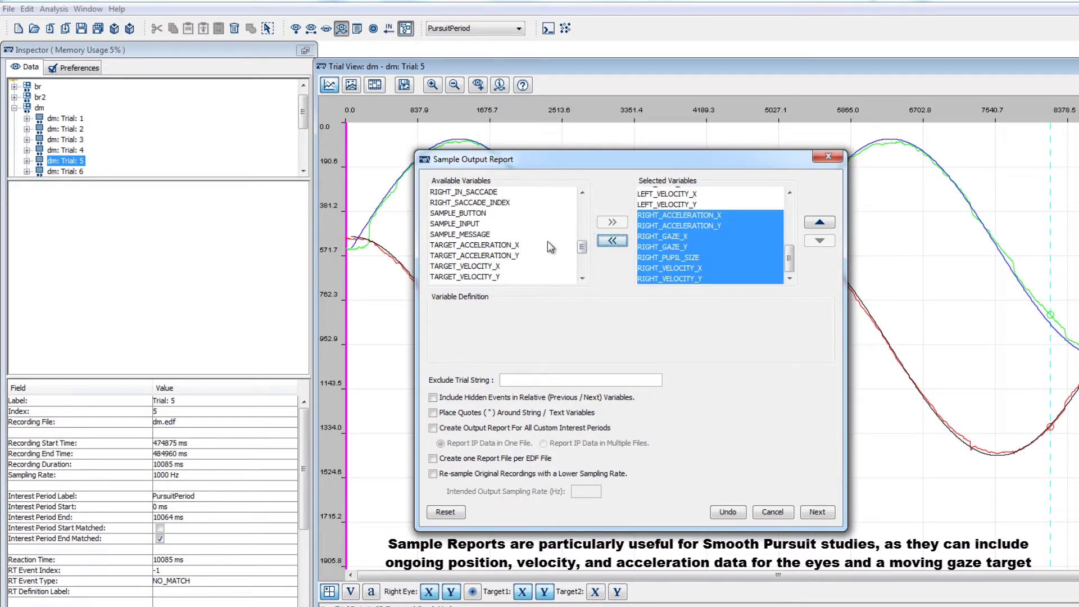
Add the target acceleration, velocity and position variables for X and Y to the sample report, leaving out TARGET_VISIBLE.
scroll(539, 250, "down", 1)
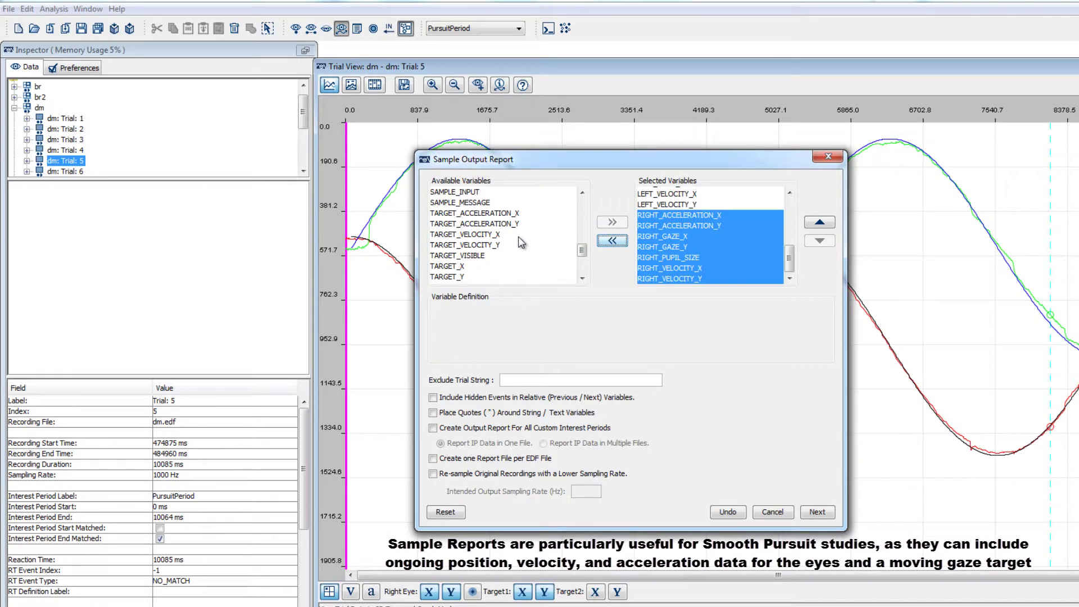
left_click(490, 216)
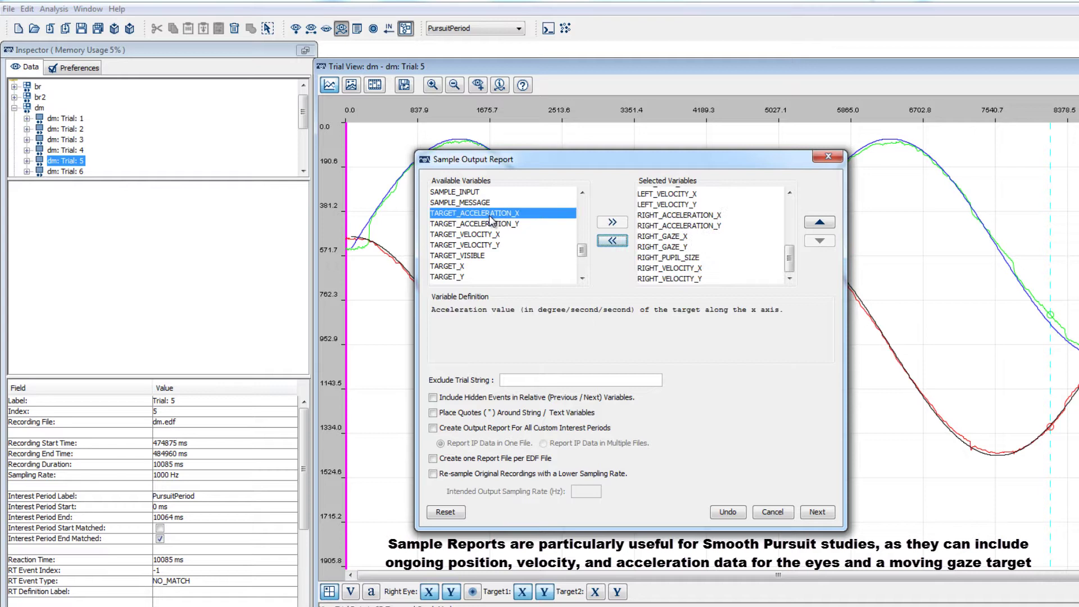
left_click(460, 277, "shift")
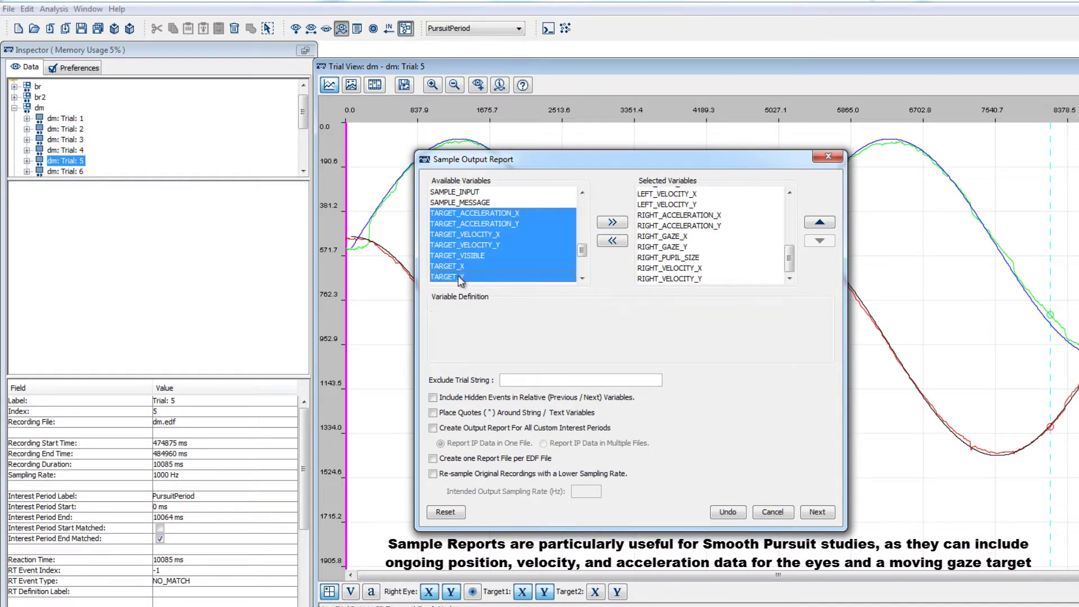
left_click(463, 258, "ctrl")
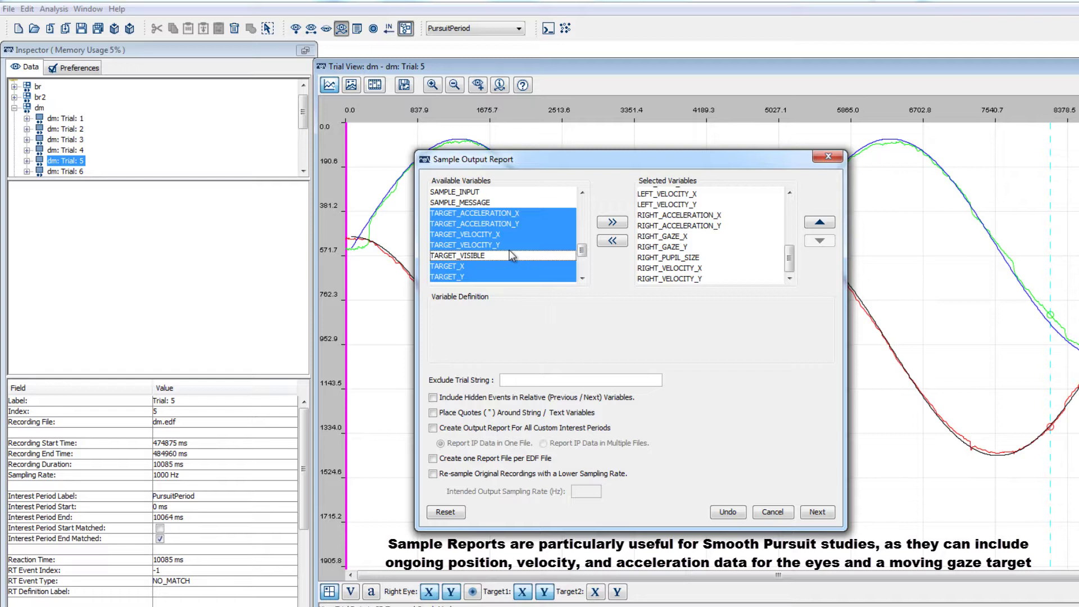
left_click(612, 225)
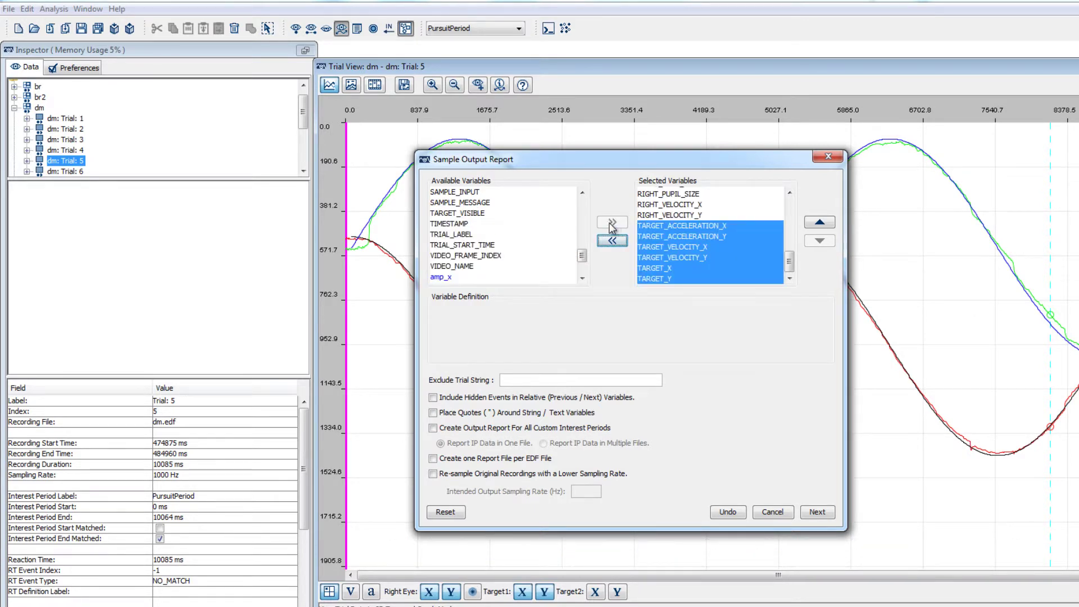
Add RESOLUTION_X and RESOLUTION_Y to the sample report and look back through the selected variables.
scroll(582, 258, "up", 1)
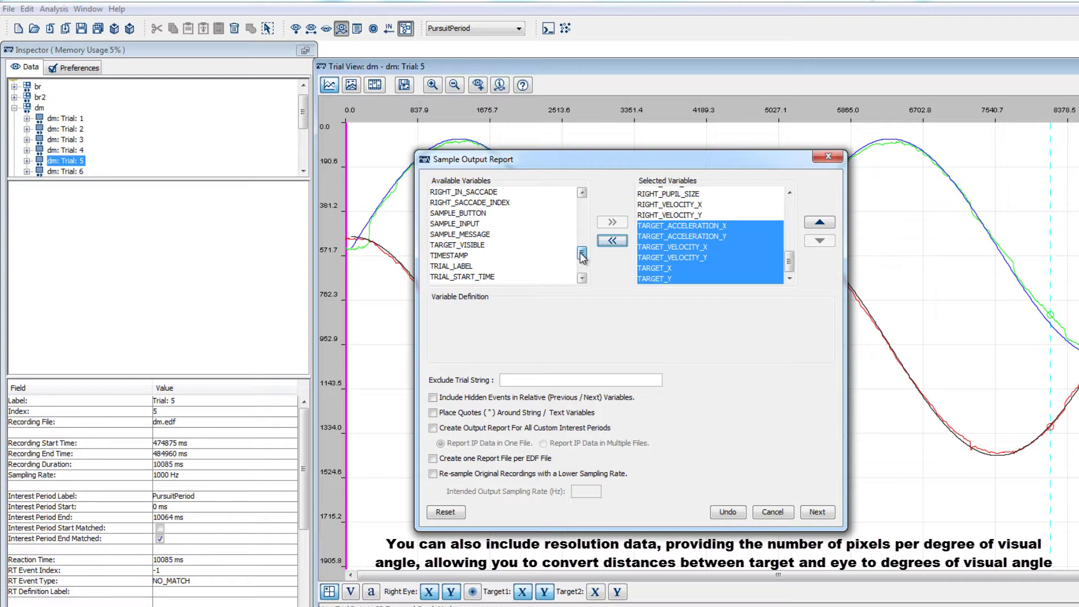
scroll(582, 257, "up", 4)
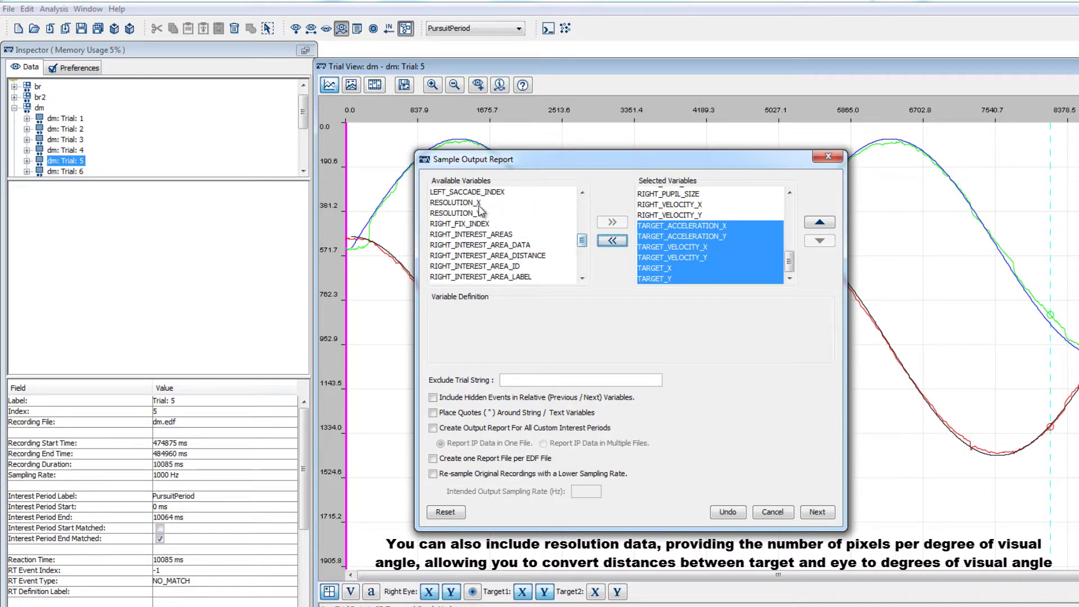
left_click(478, 203)
left_click(478, 214, "shift")
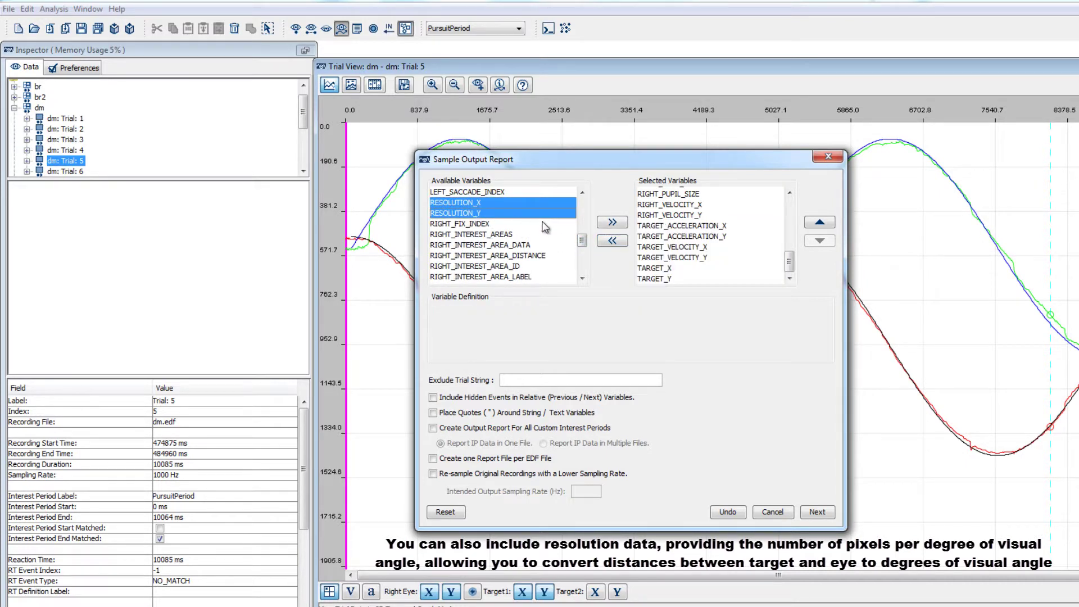
left_click(614, 224)
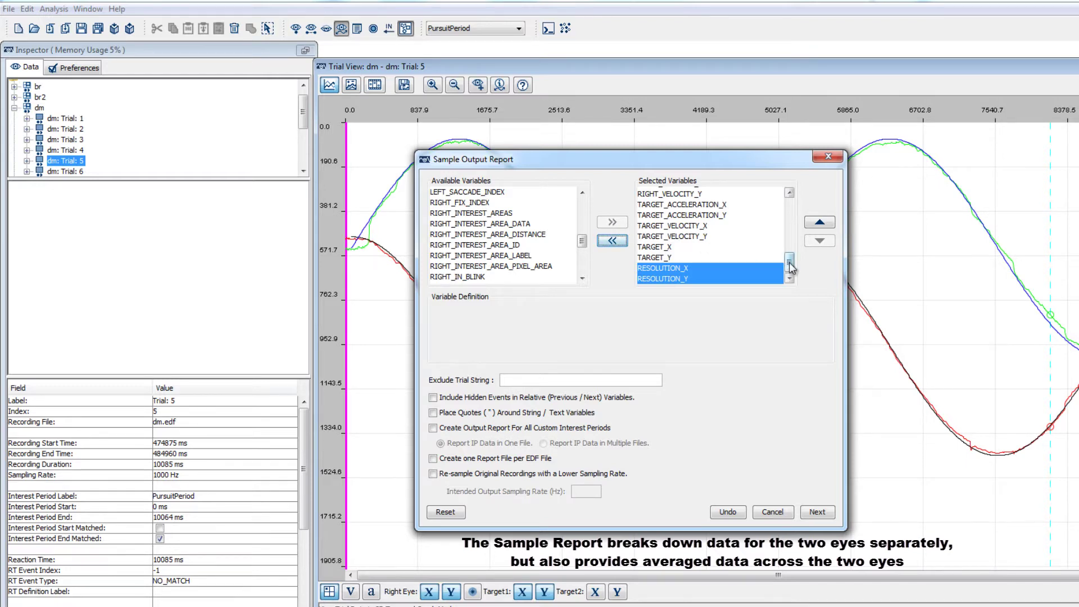
left_click_drag(790, 267, 787, 233)
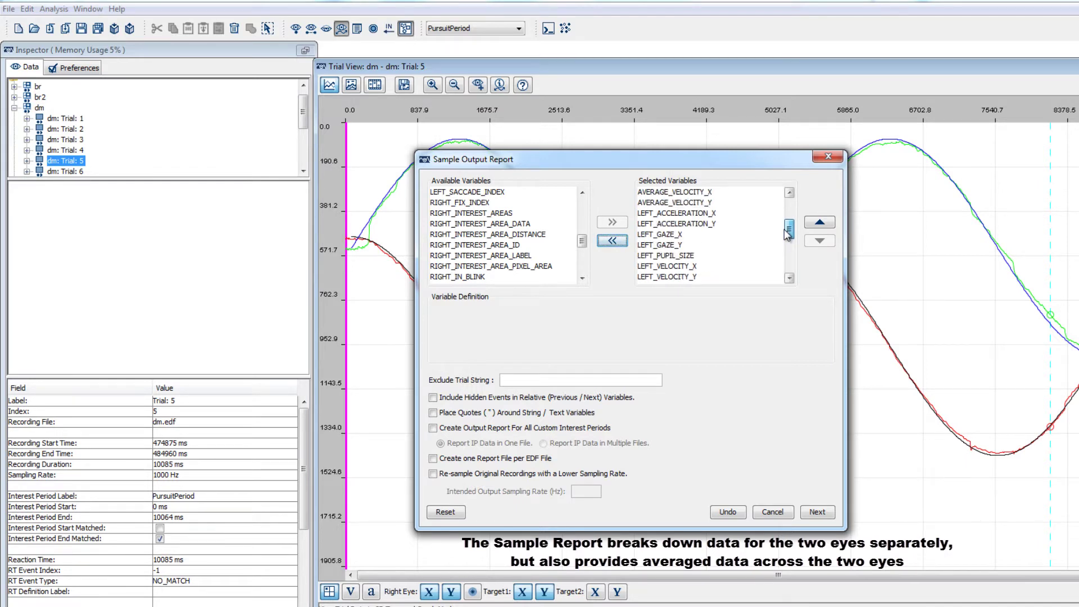
left_click_drag(787, 234, 786, 218)
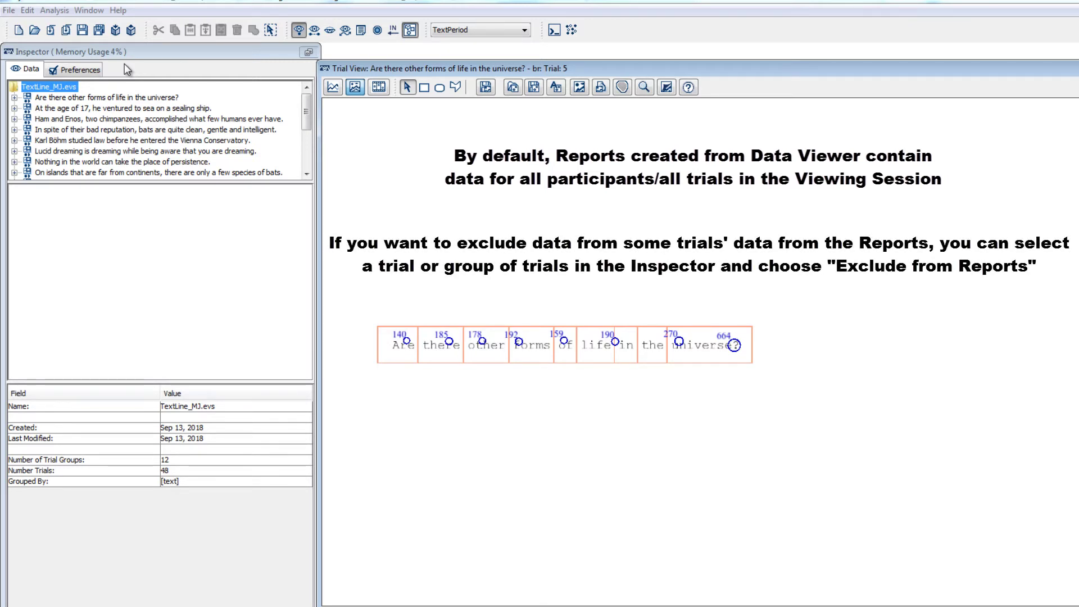
Exclude the trial group "In spite of their bad reputation, bats are quite clean, gentle and intelligent." from the reports.
left_click(116, 130)
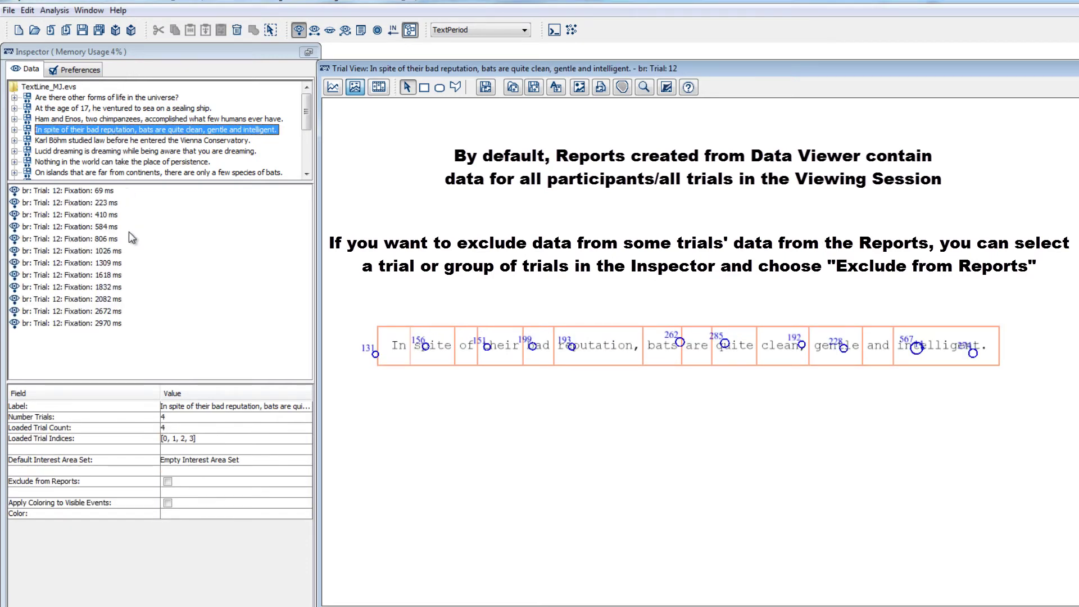
left_click(168, 481)
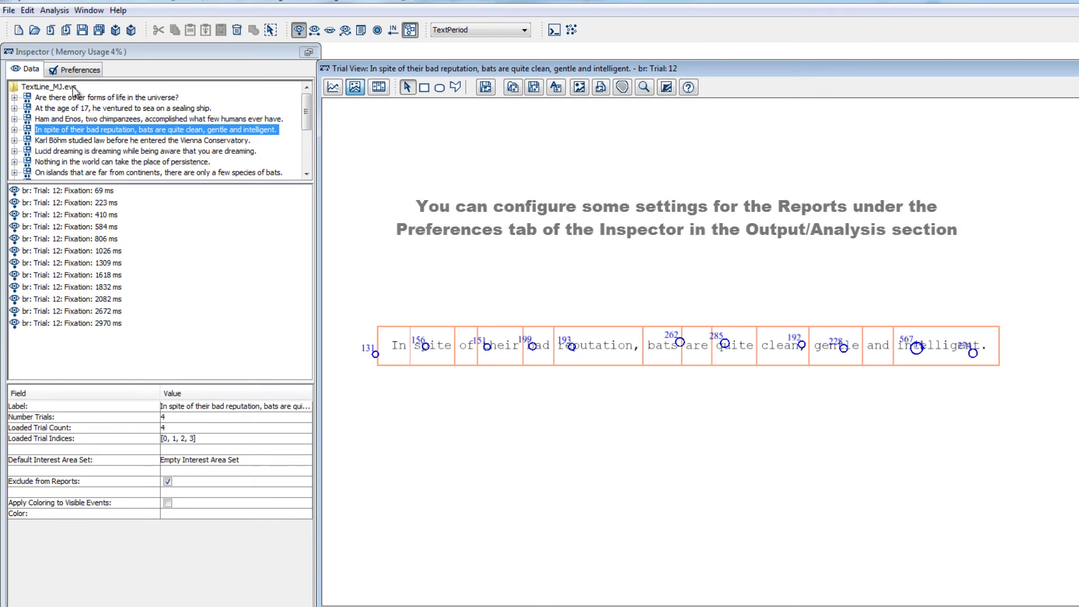
View the Output / Analysis preferences for the reports and open the help contents.
left_click(74, 70)
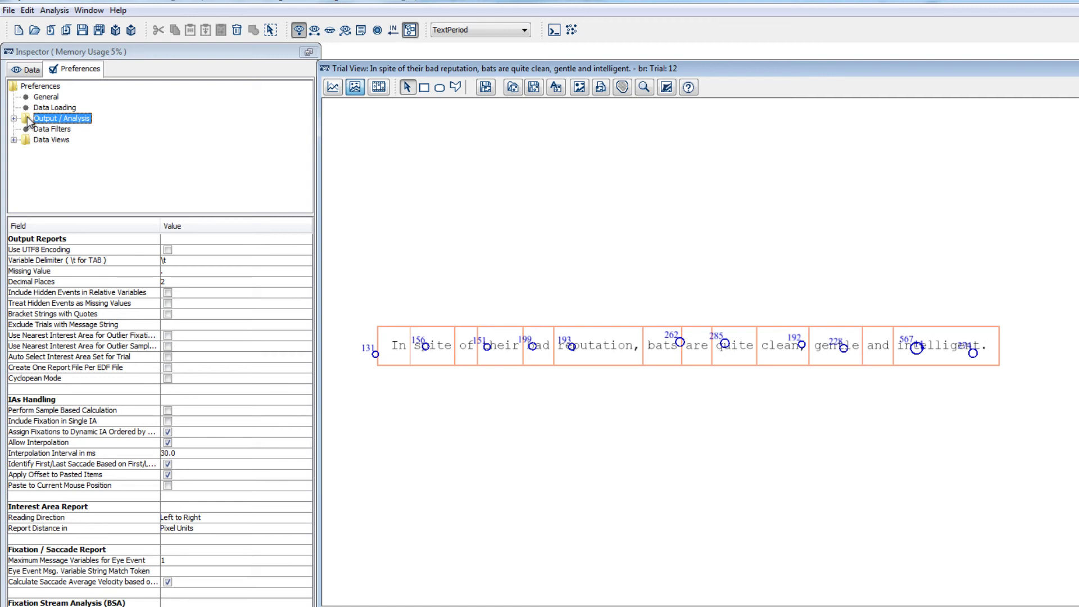
left_click(119, 11)
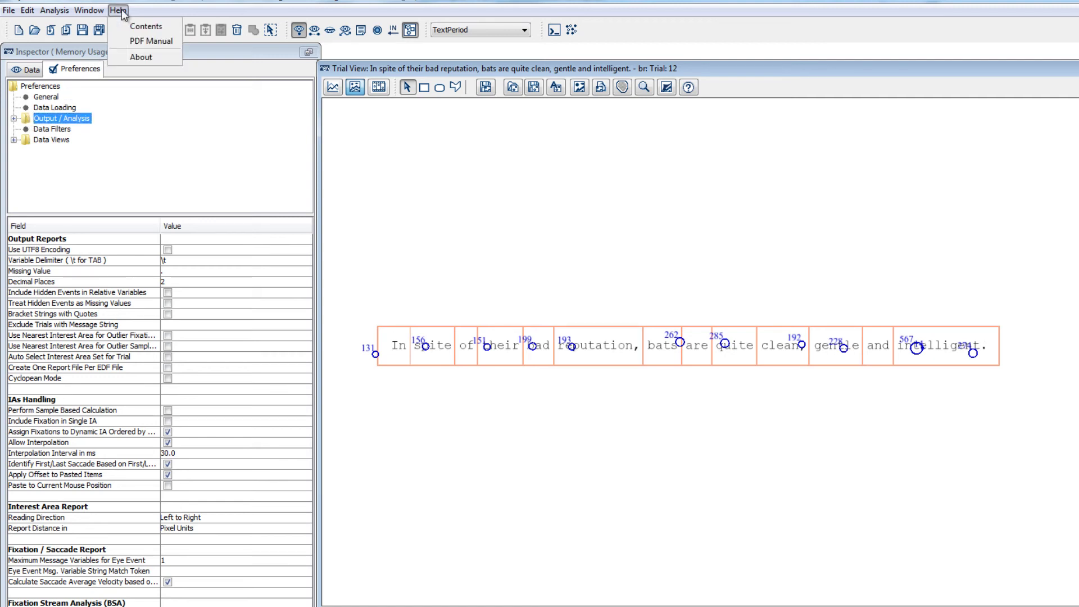
left_click(129, 28)
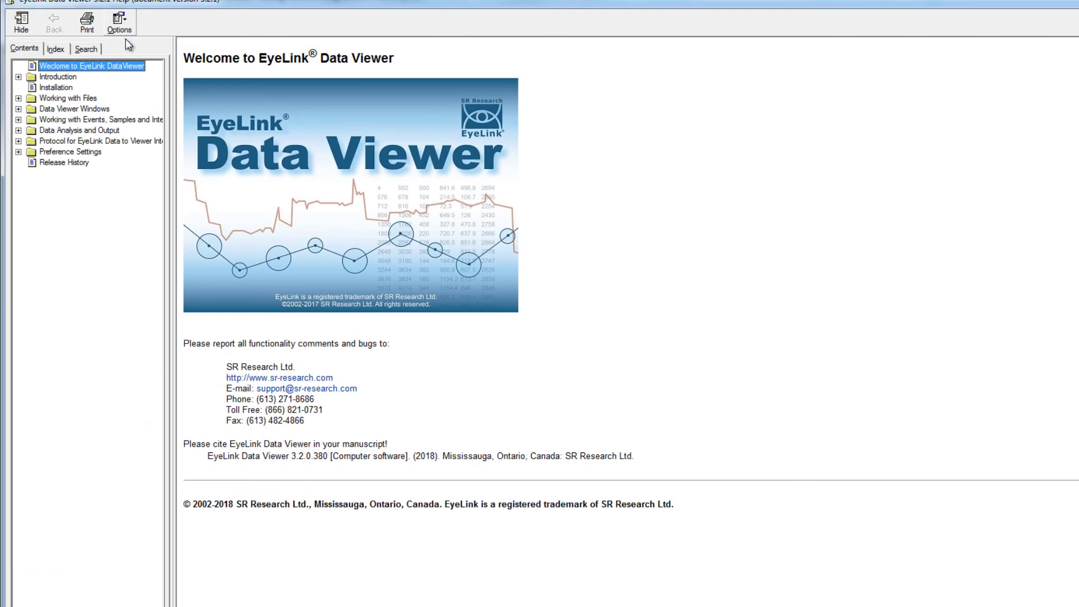